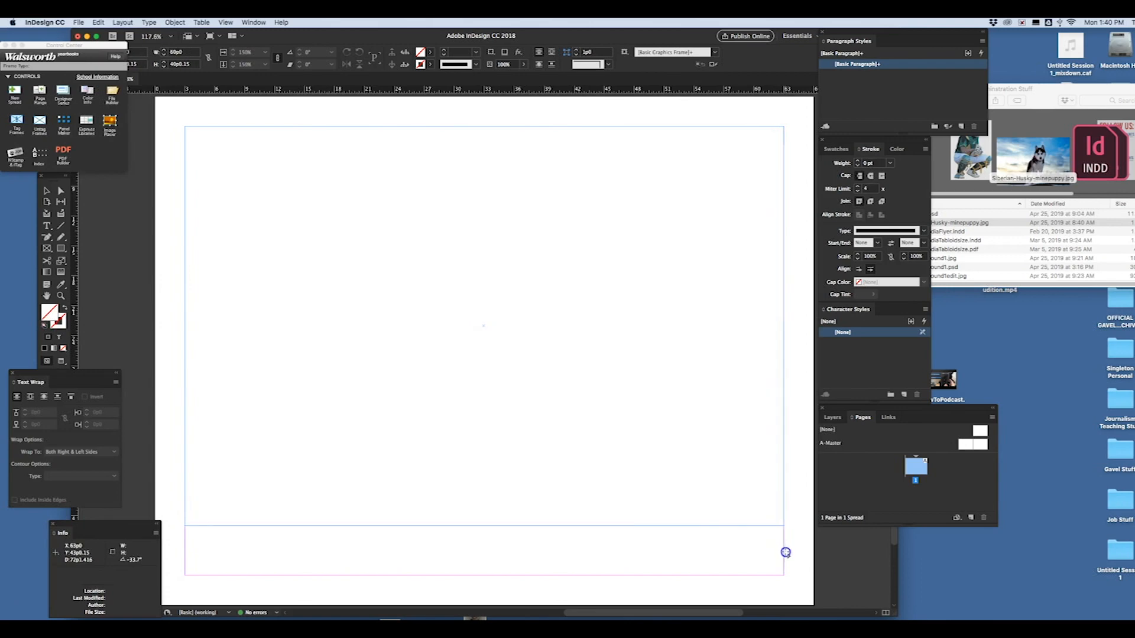
- Place the husky photo on the page and size its frame to the margins, 60p0 wide by 45p0 high
click(780, 496)
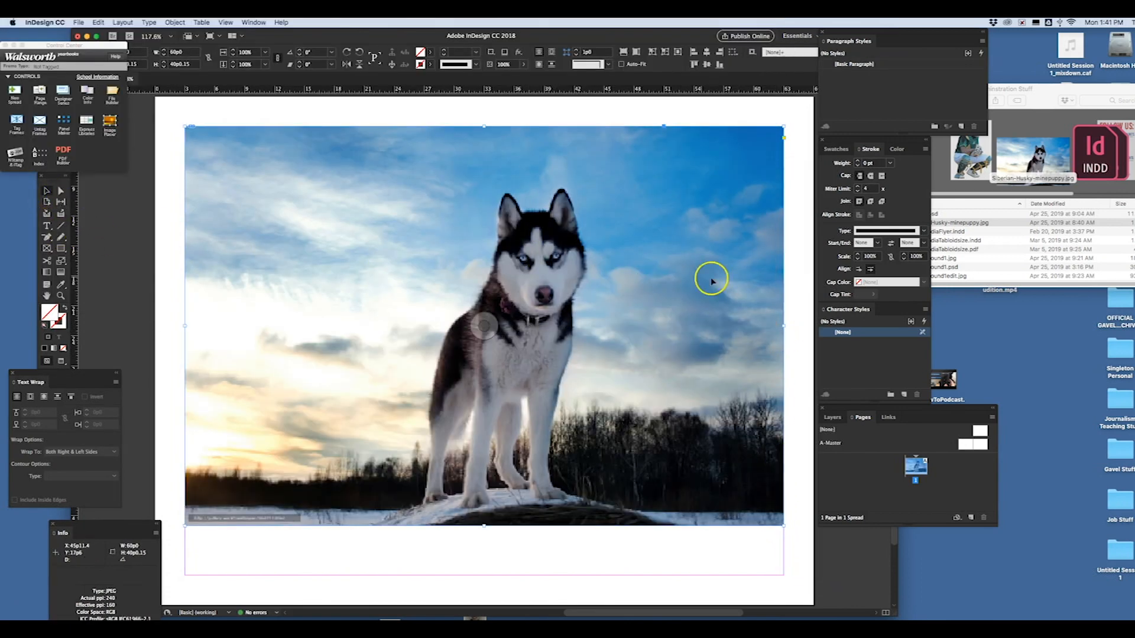
drag(784, 325, 723, 327)
click(376, 365)
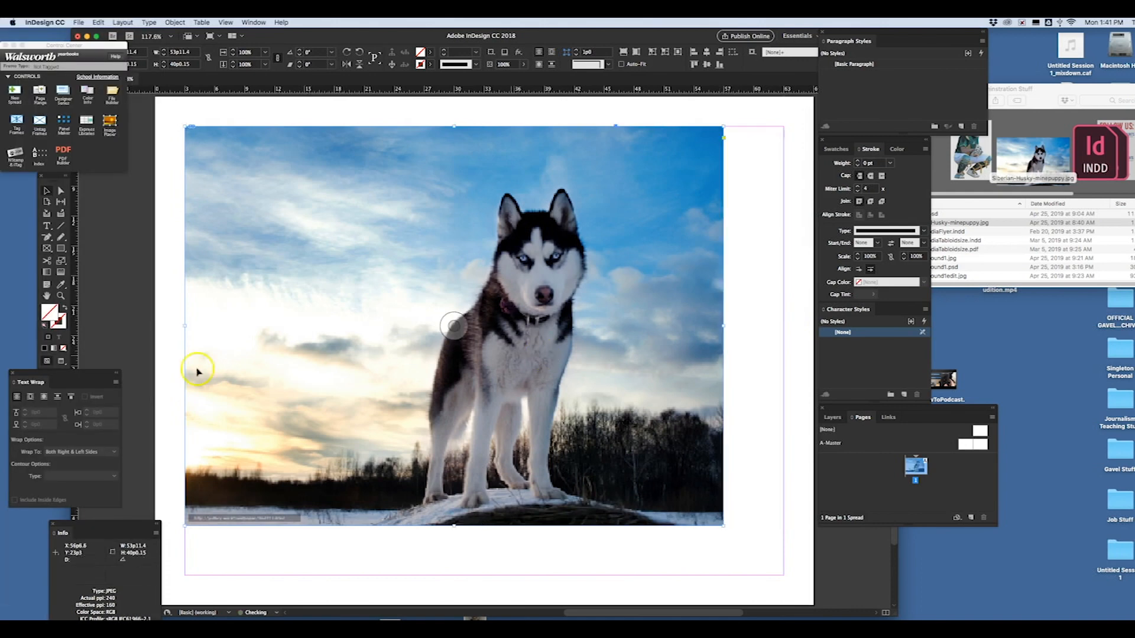
drag(726, 526, 783, 575)
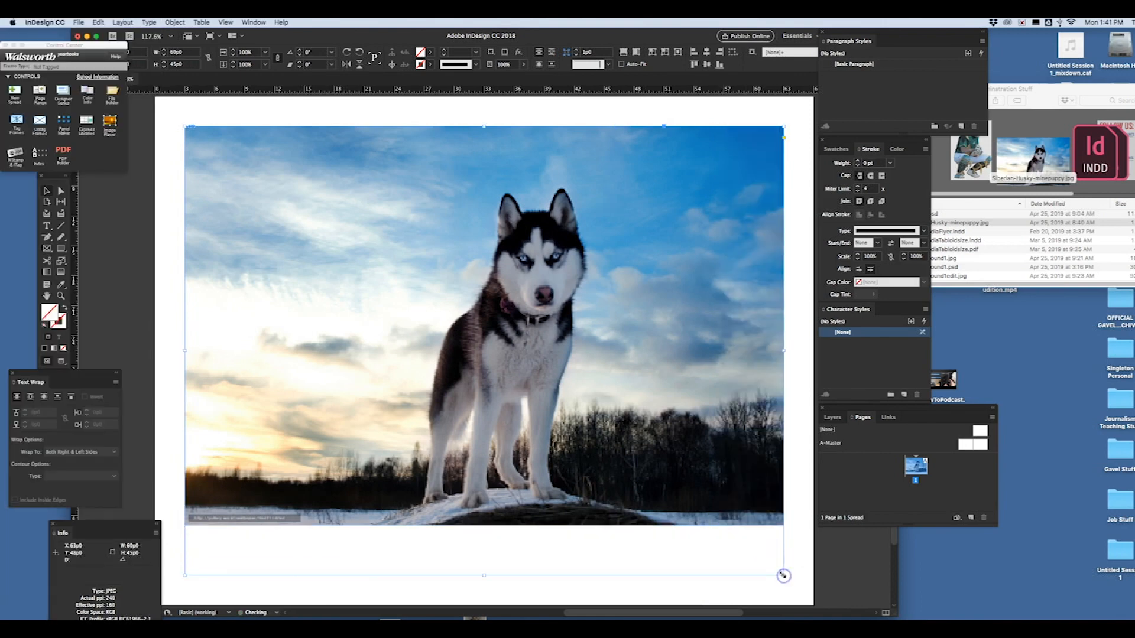
- Scale the husky image inside its frame to about 169% and shift it so it fills the frame with the dog near the center
click(486, 349)
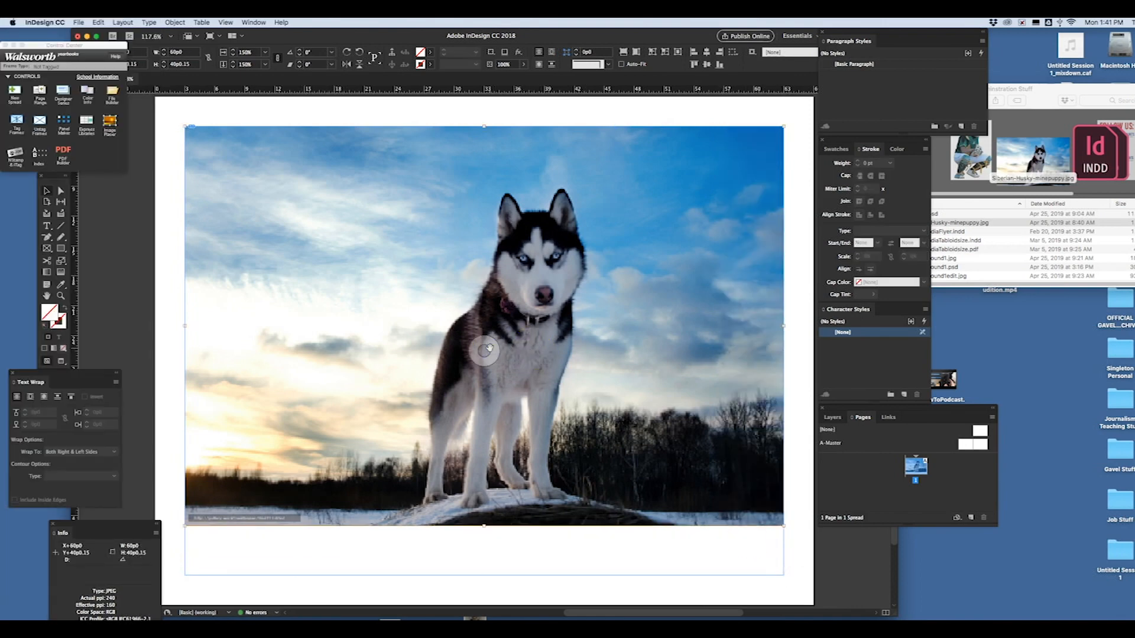
drag(784, 526, 859, 575)
mouse_move(463, 348)
mouse_down()
mouse_move(428, 346)
mouse_move(471, 356)
mouse_up()
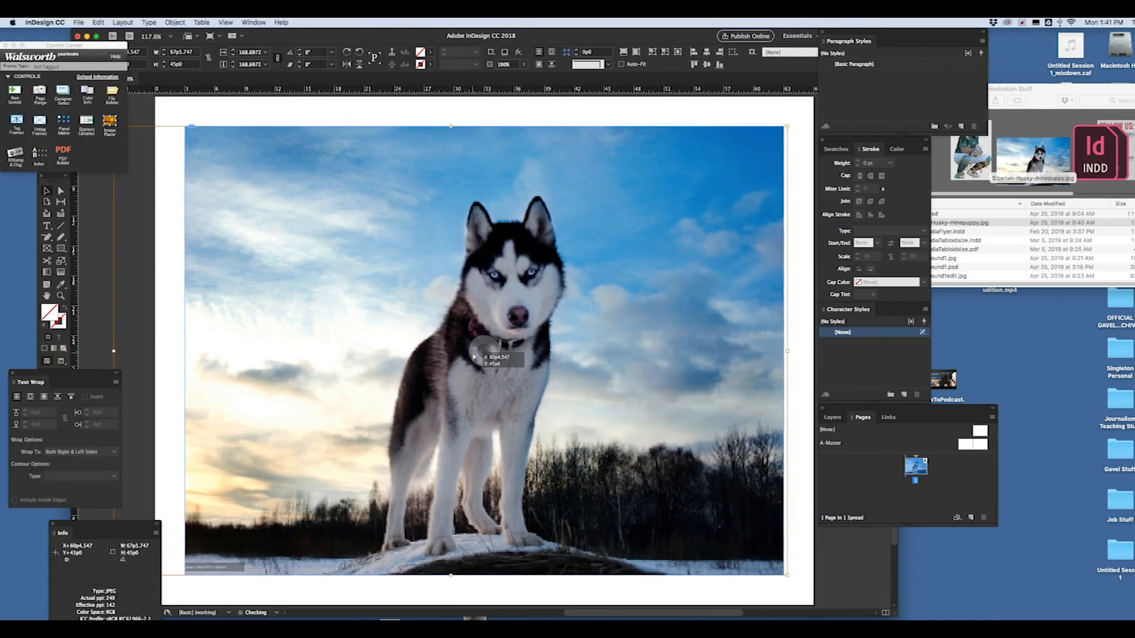
click(697, 597)
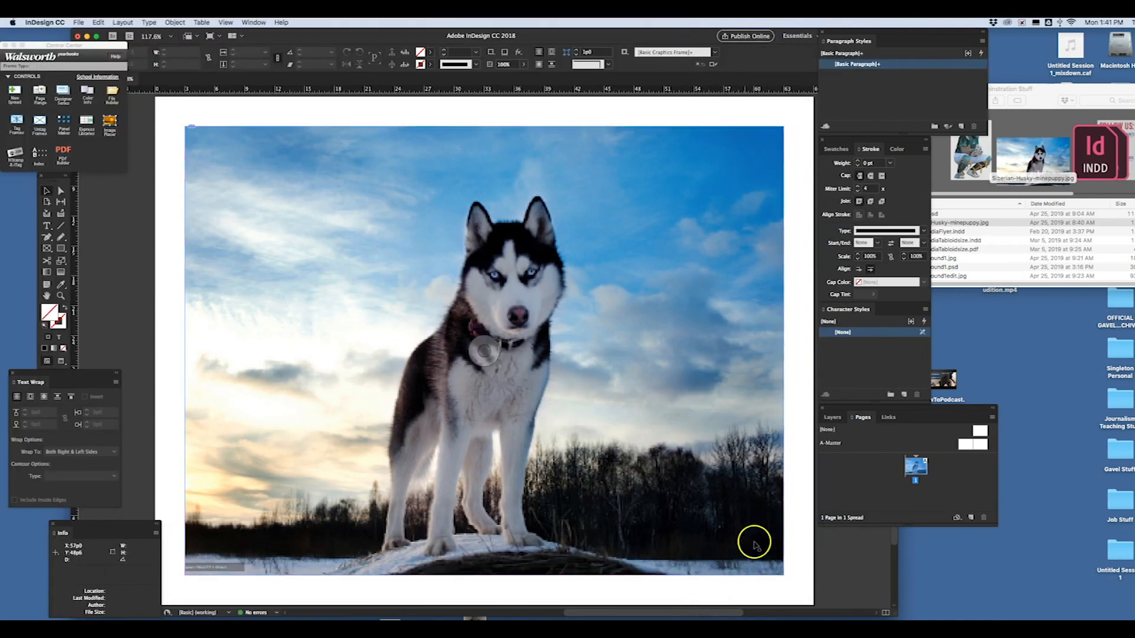
- Set the opacity of the husky background photo to 75%
click(583, 307)
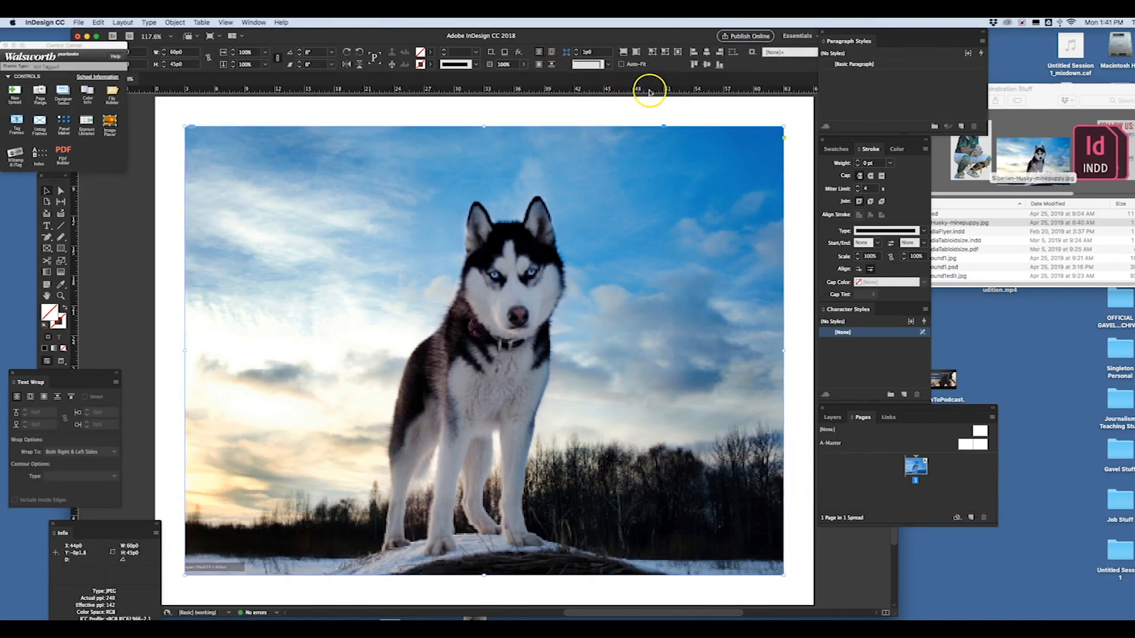
click(523, 65)
drag(504, 77, 513, 80)
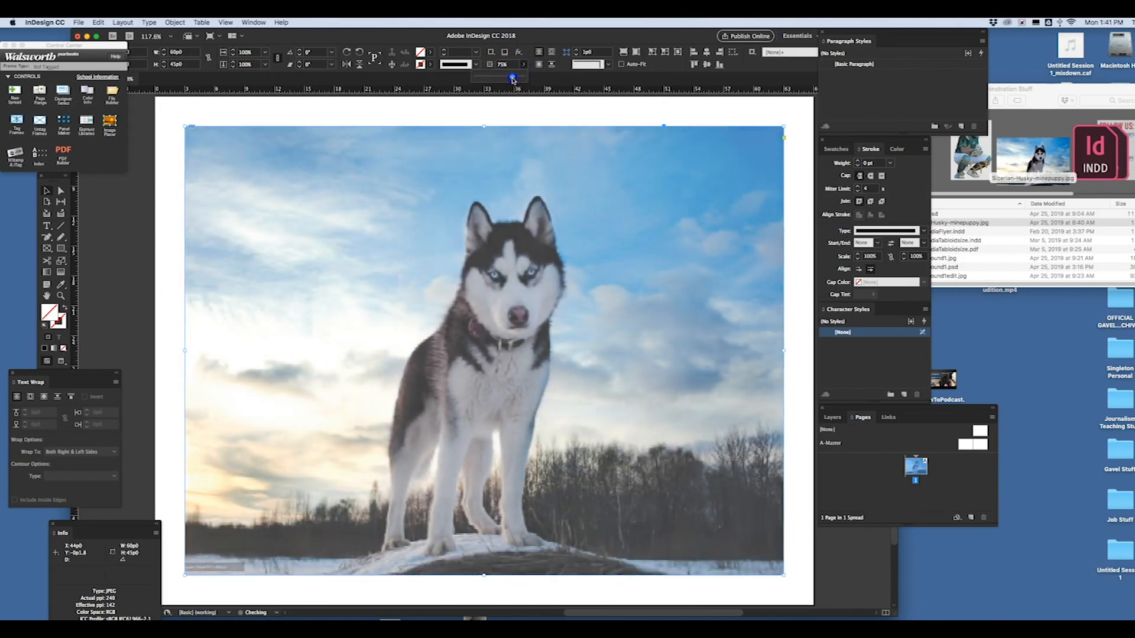
click(694, 117)
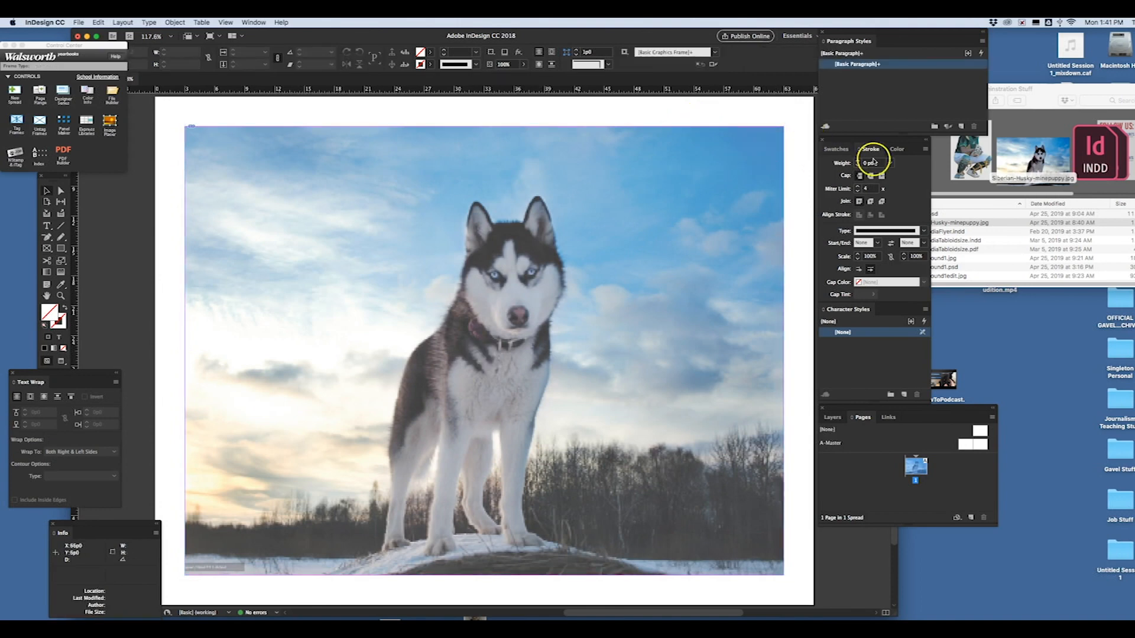
- Place catcher.psd from the Finder folder to the left of the husky, about 13p4 wide by 19p7 high
click(975, 226)
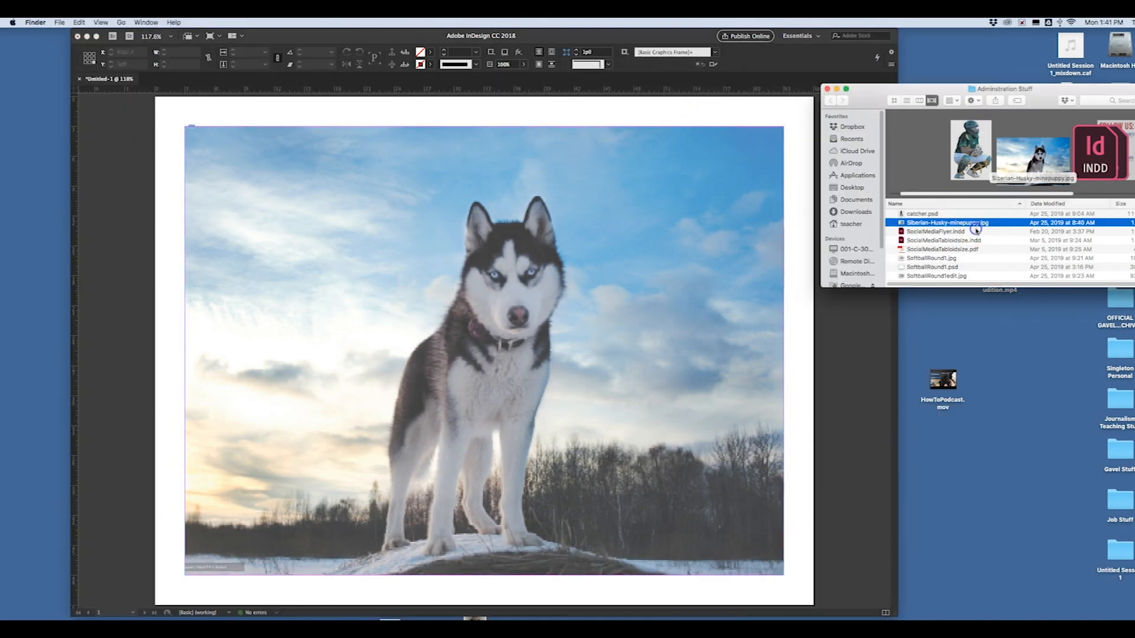
click(949, 214)
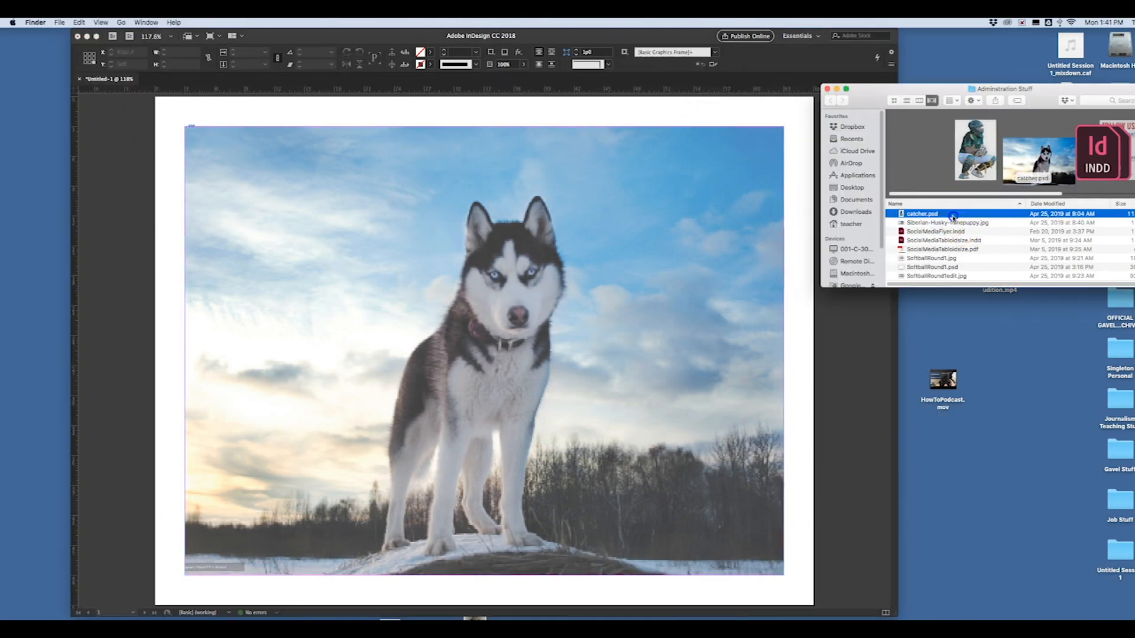
drag(949, 214, 299, 157)
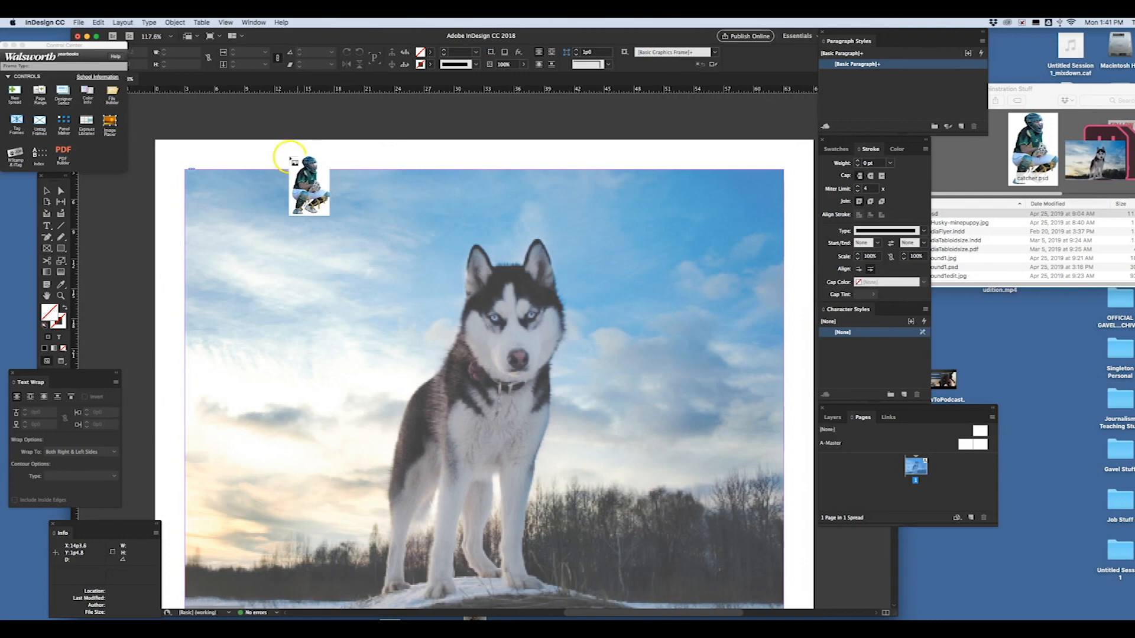
drag(230, 282, 350, 492)
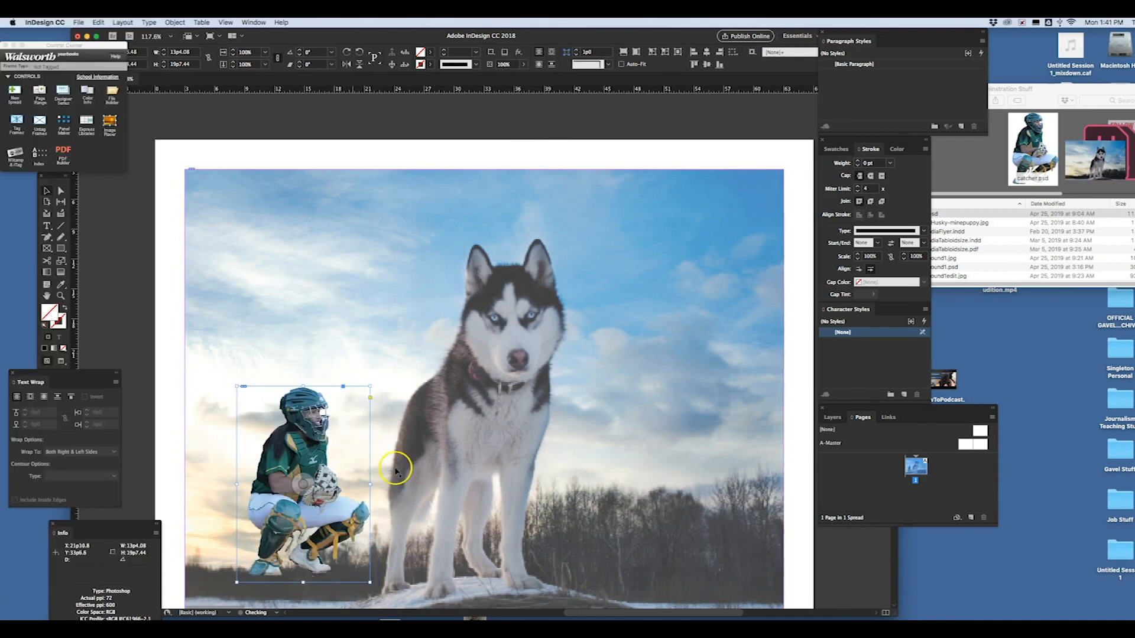
- Place the cutout of the standing softball player from the Finder folder and crop its frame closely around her, about 11p6 wide
click(805, 370)
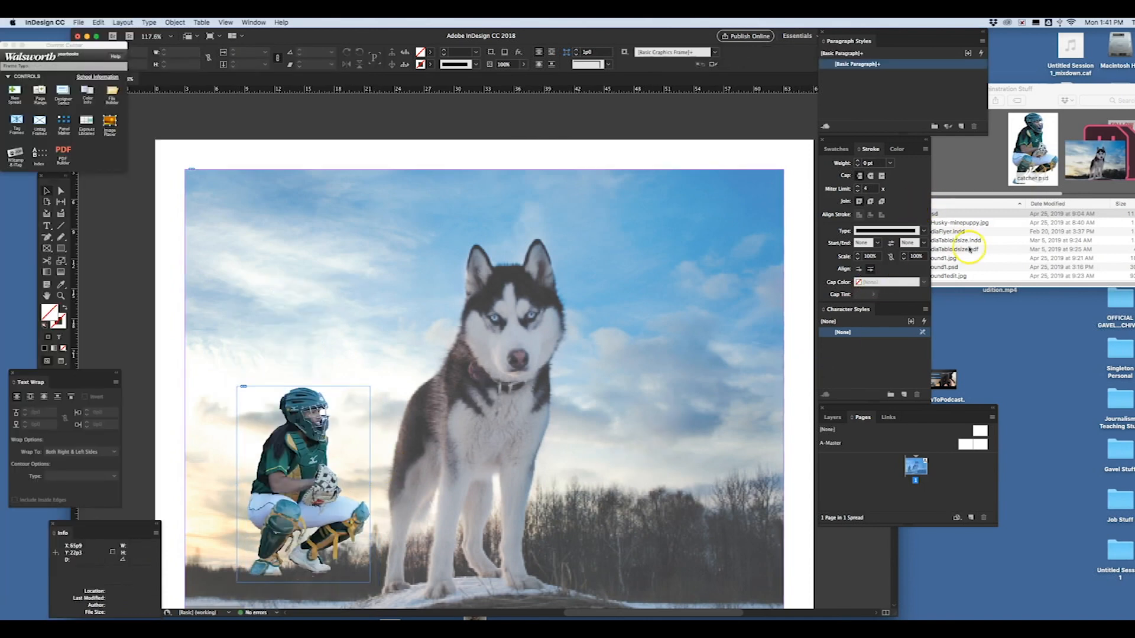
click(949, 238)
click(950, 249)
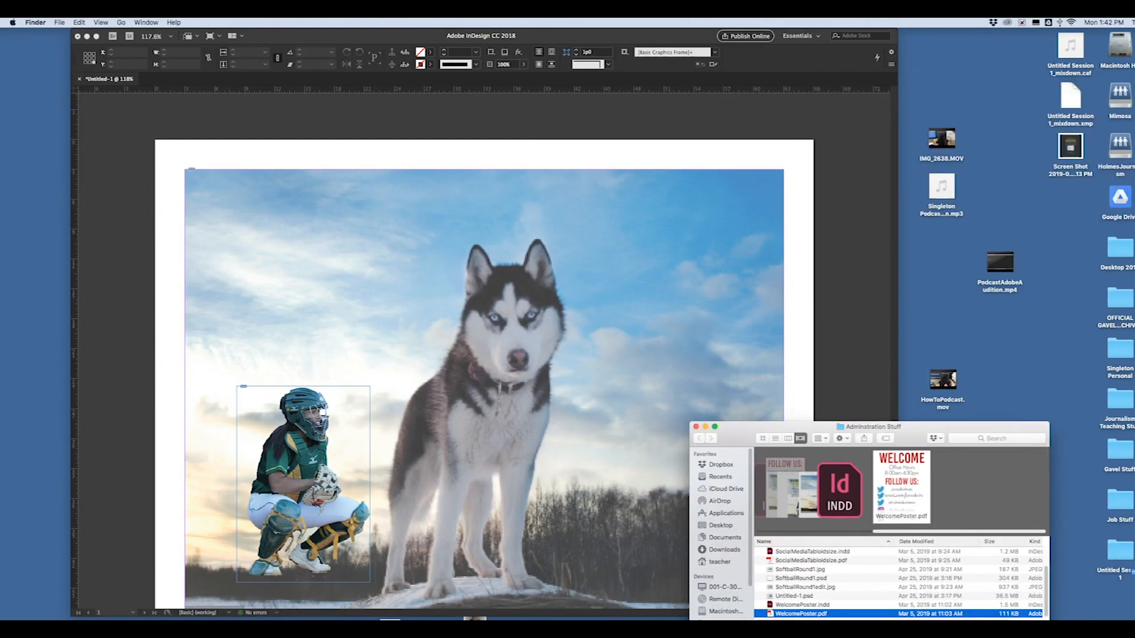
drag(840, 302, 427, 152)
drag(331, 151, 812, 520)
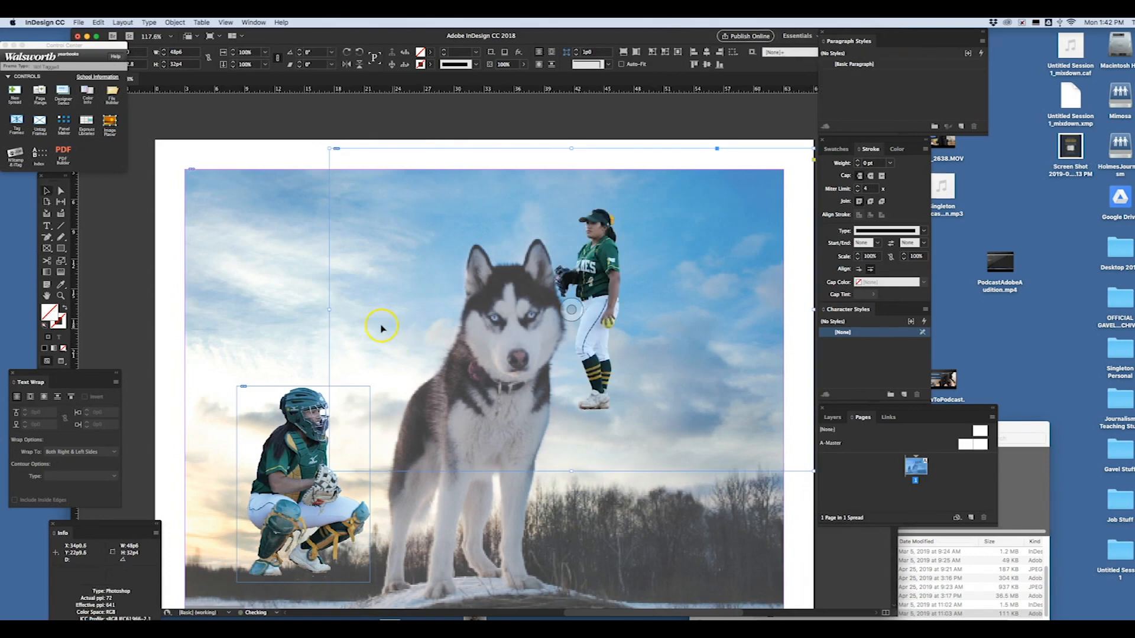
drag(329, 308, 527, 309)
drag(813, 309, 642, 307)
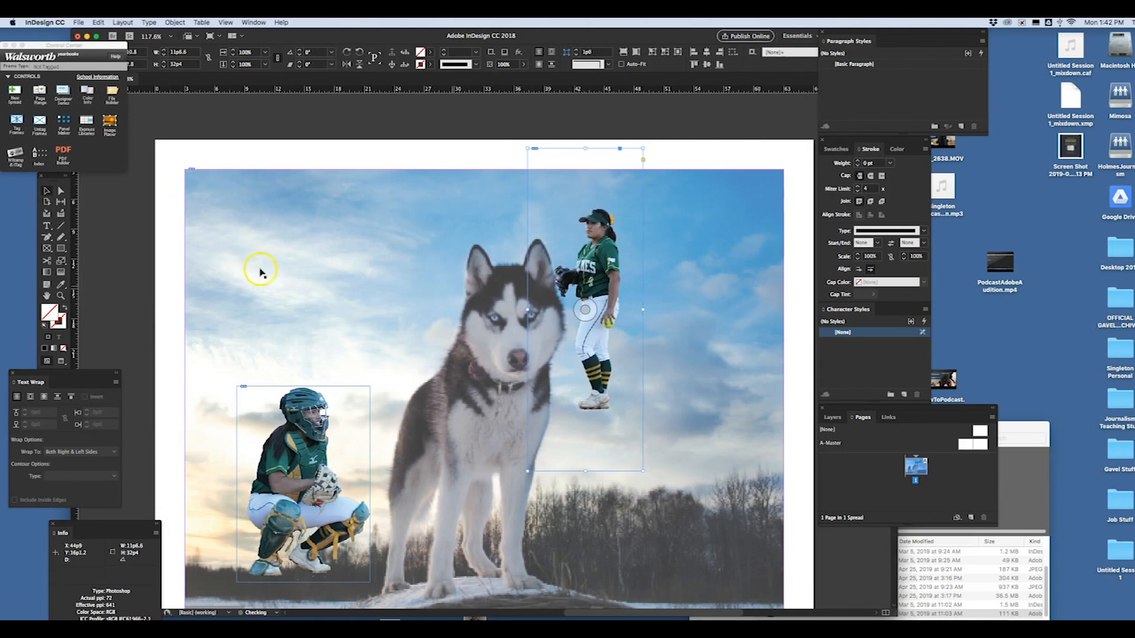
- Scale the standing player up to a frame about 15p6 by 43p6 and move her to the right of the husky, near ground level
click(61, 249)
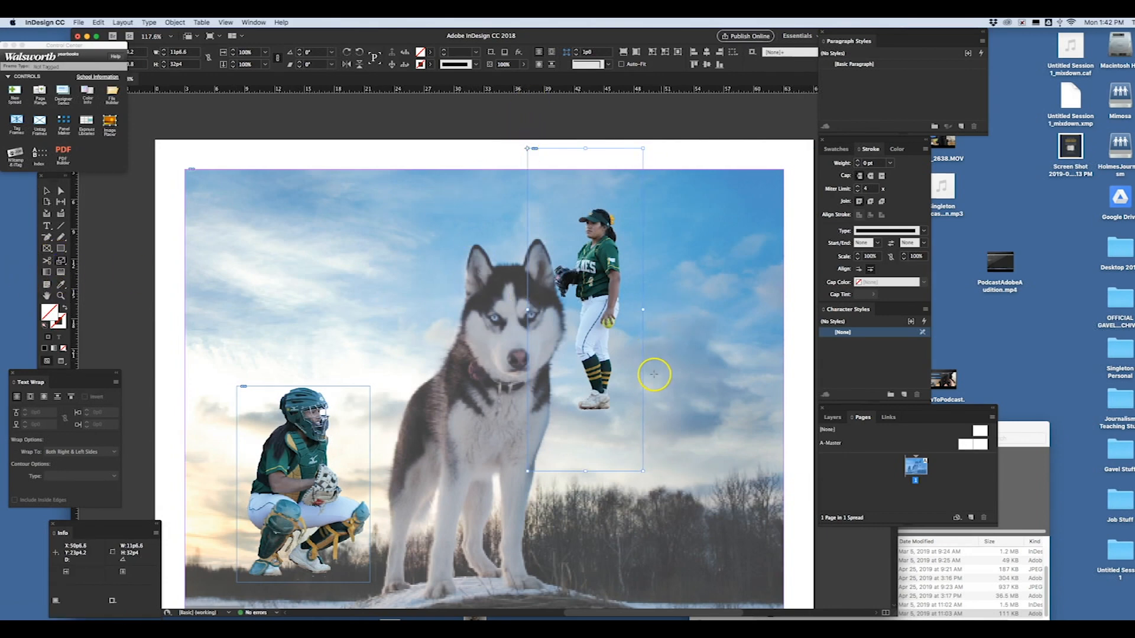
drag(640, 471, 749, 559)
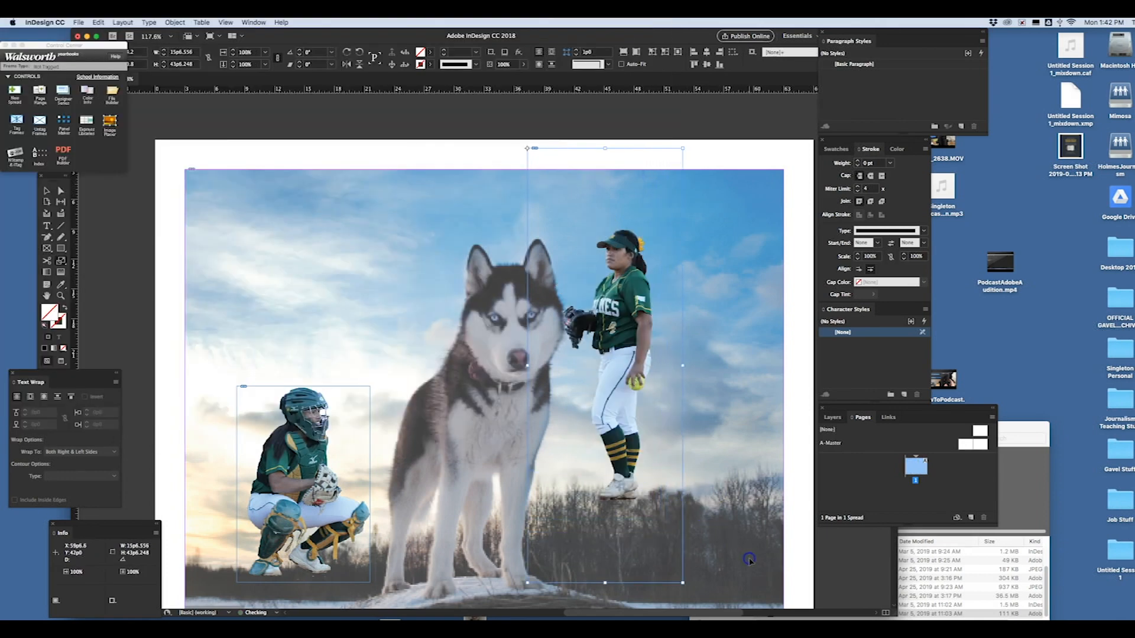
click(46, 191)
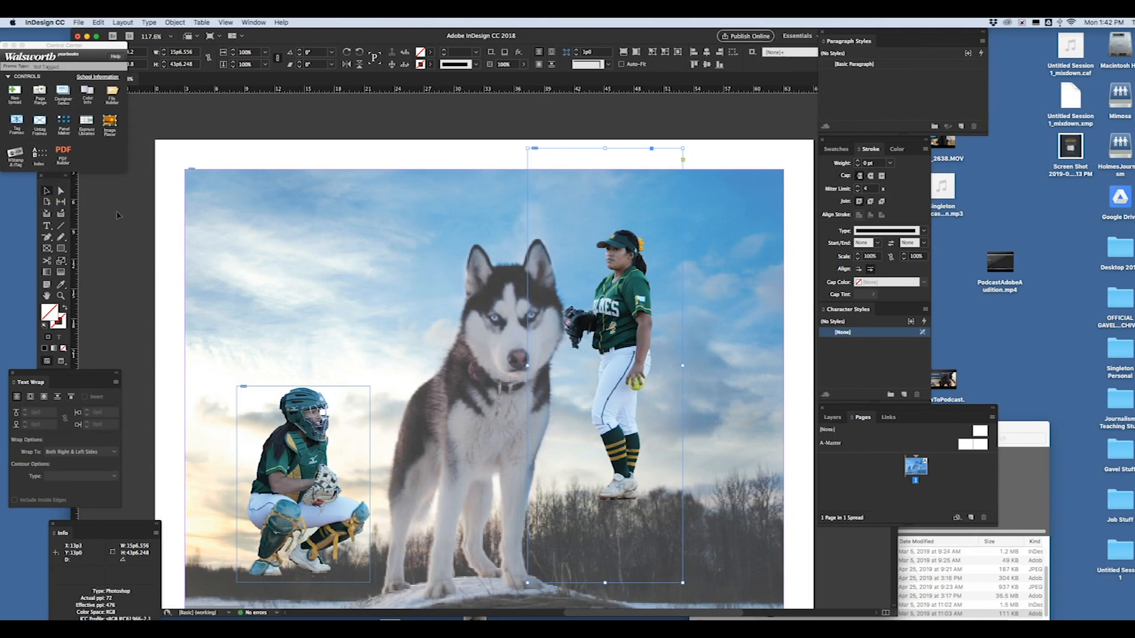
drag(634, 306, 692, 376)
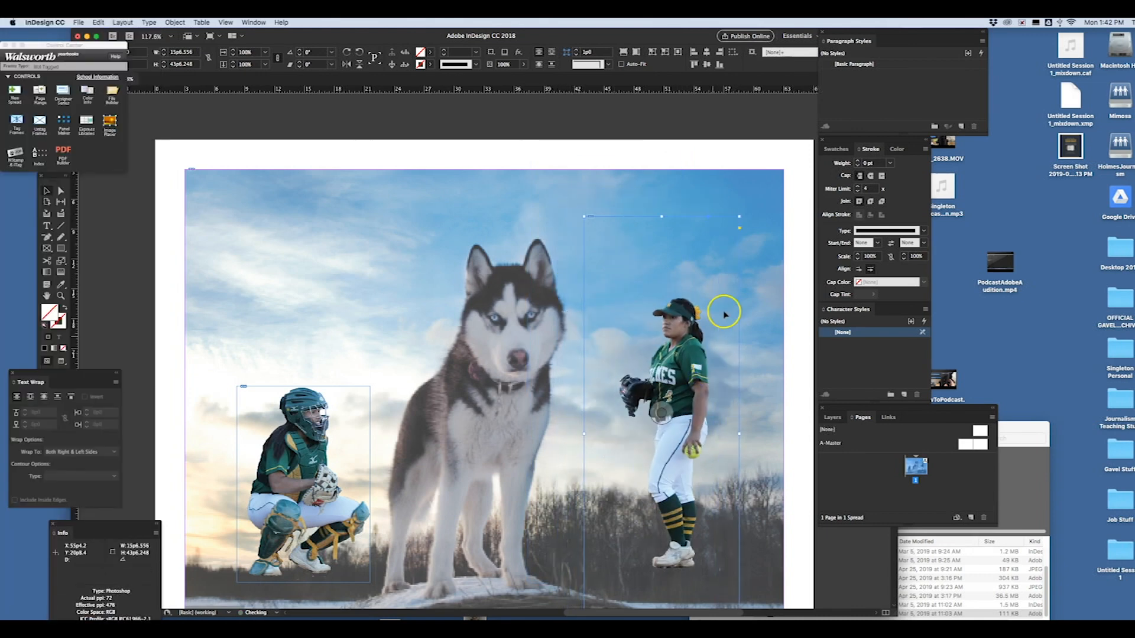
- Copy and paste the husky background photo, then align the duplicate exactly over the original at X 3p0, Y 3p0
click(644, 208)
click(658, 185)
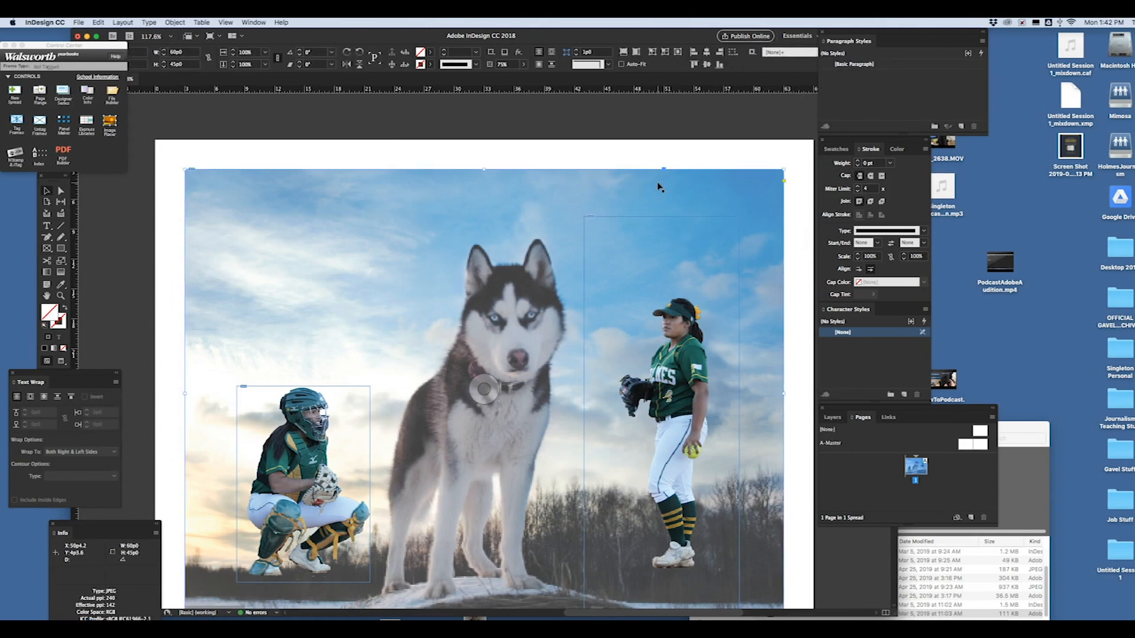
click(99, 22)
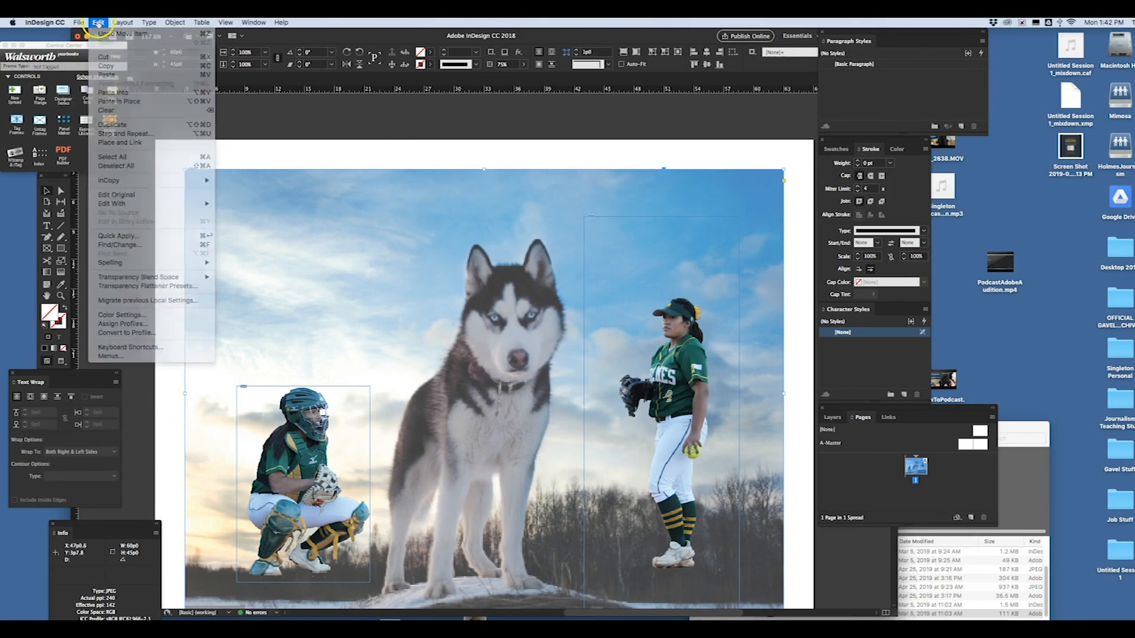
click(125, 68)
click(98, 22)
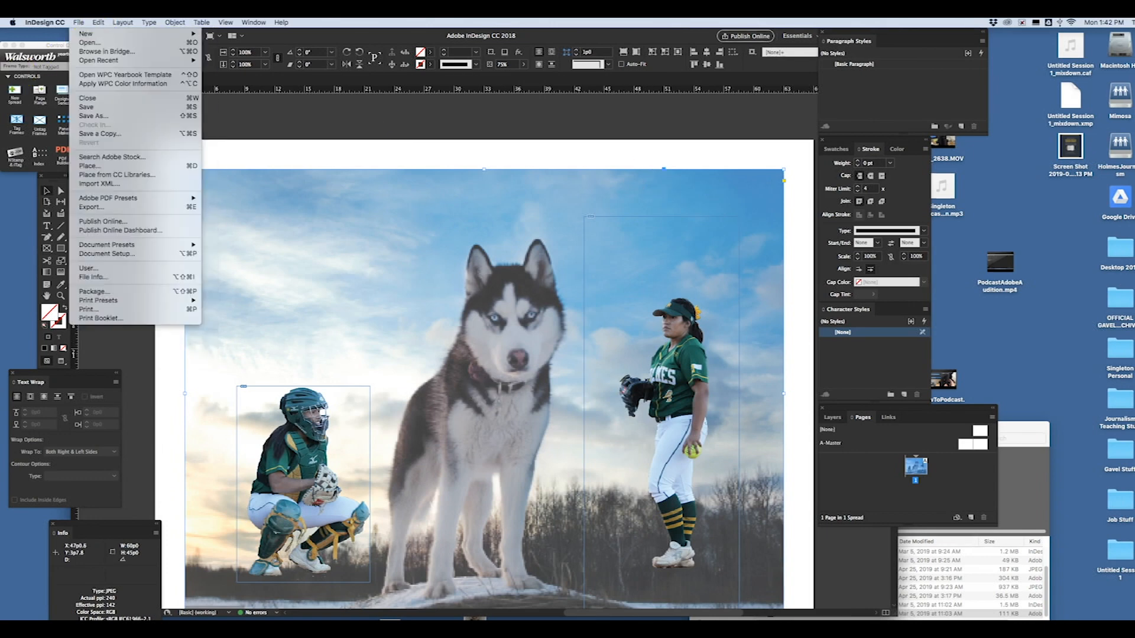
click(106, 75)
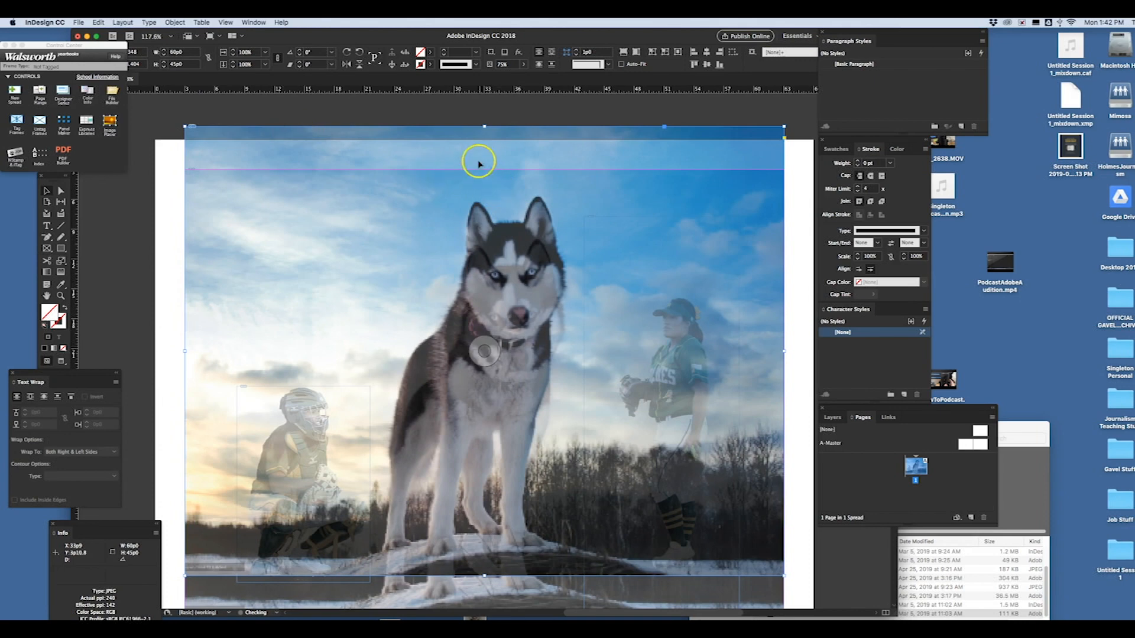
drag(471, 144, 474, 193)
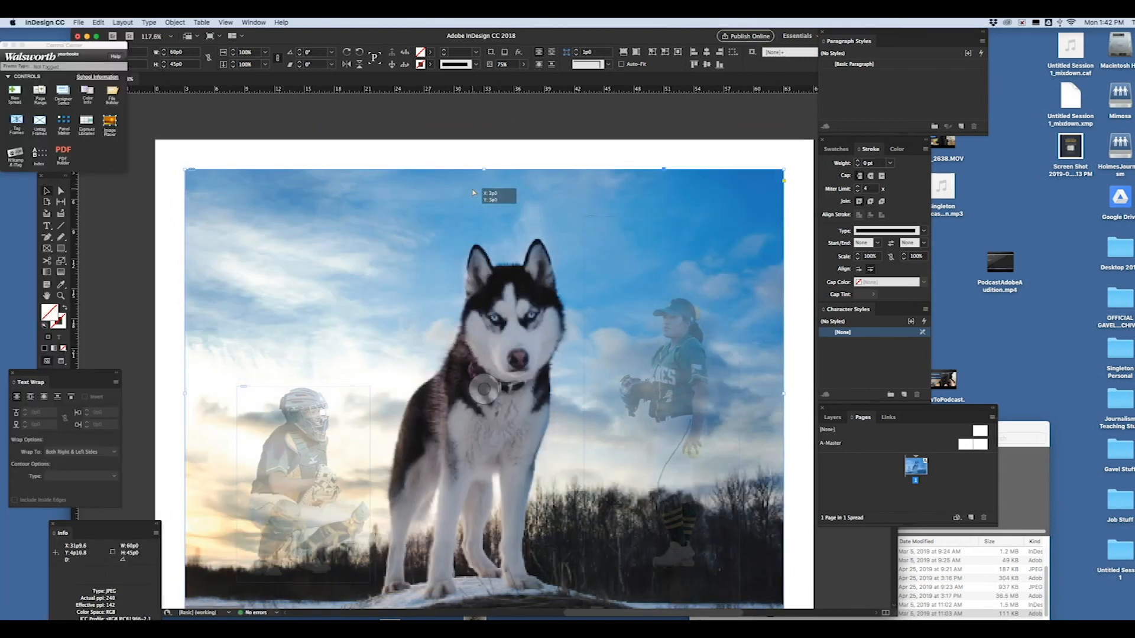
click(472, 188)
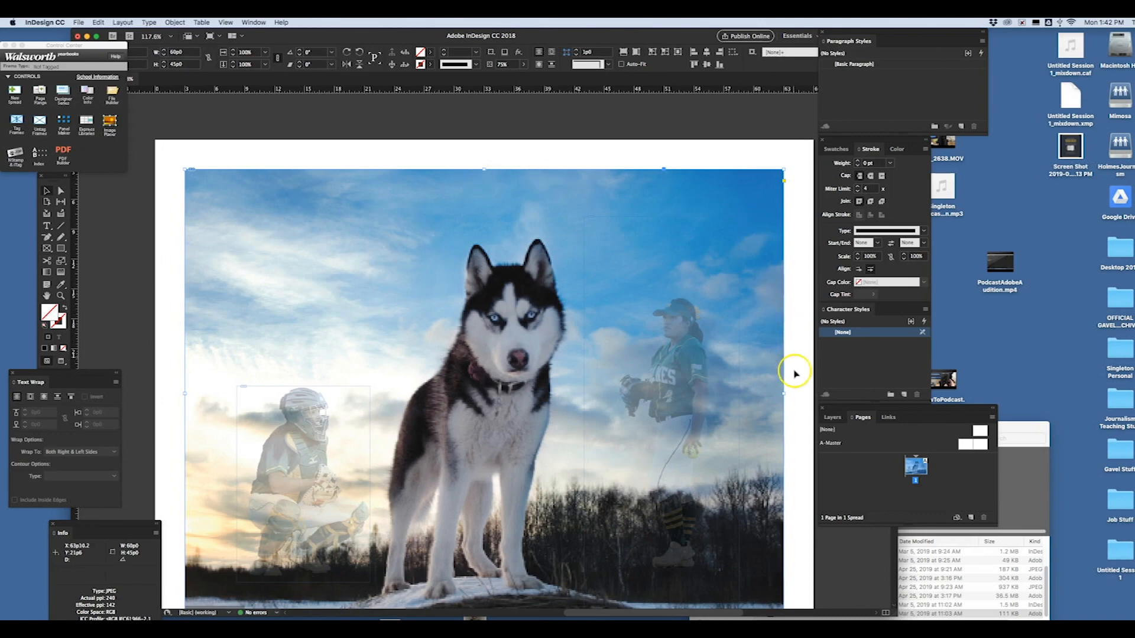
- Crop both sides of the duplicate photo's frame around the husky, leaving it about 19p8 wide between the two players
drag(784, 393, 576, 408)
drag(185, 393, 379, 407)
click(448, 405)
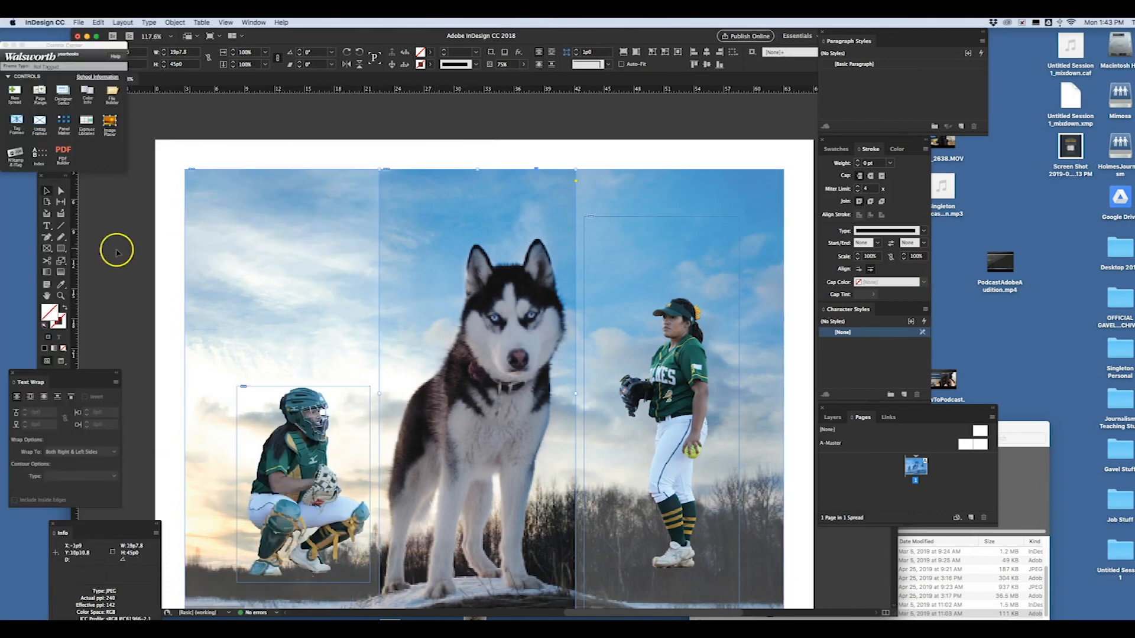
- Add anchor points along the edges of the cropped husky frame and activate direct selection of its points
drag(49, 239, 96, 258)
click(418, 260)
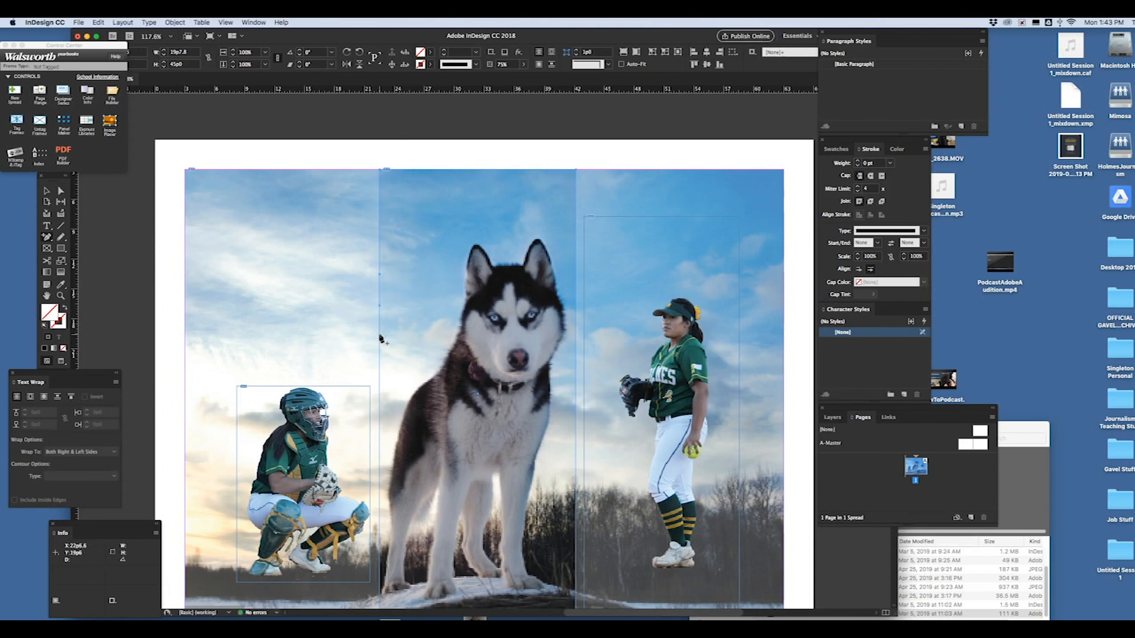
click(382, 224)
click(61, 190)
click(500, 276)
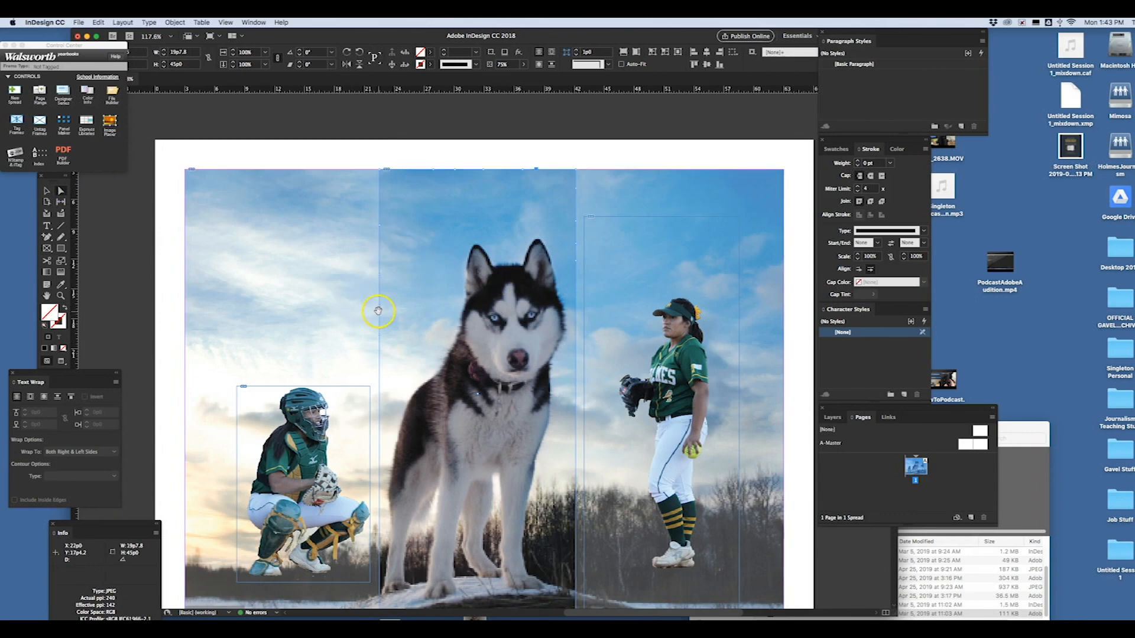
- Move the anchor points on the frame's left edge onto the husky's outline, from the shoulder up to the base of the left ear
drag(379, 307, 444, 358)
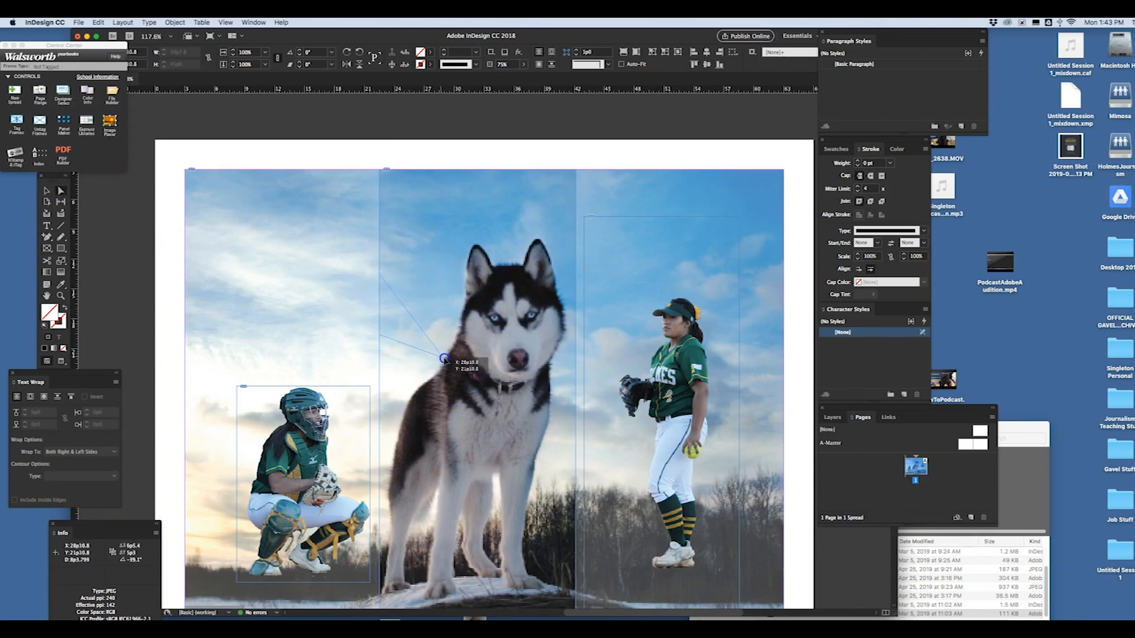
drag(382, 335, 432, 367)
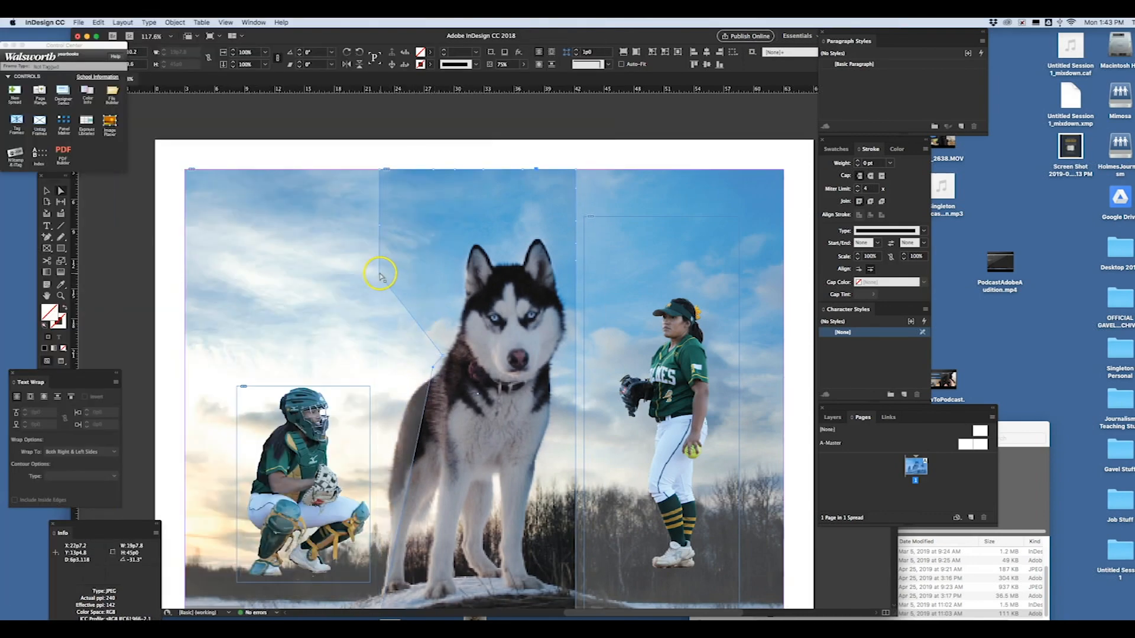
drag(379, 275, 462, 306)
drag(380, 227, 464, 262)
- Pull the frame's top-left corner and the neighboring top-edge points down to trace the husky's left ear and the crown of its head
drag(380, 172, 471, 241)
drag(432, 172, 481, 243)
click(460, 187)
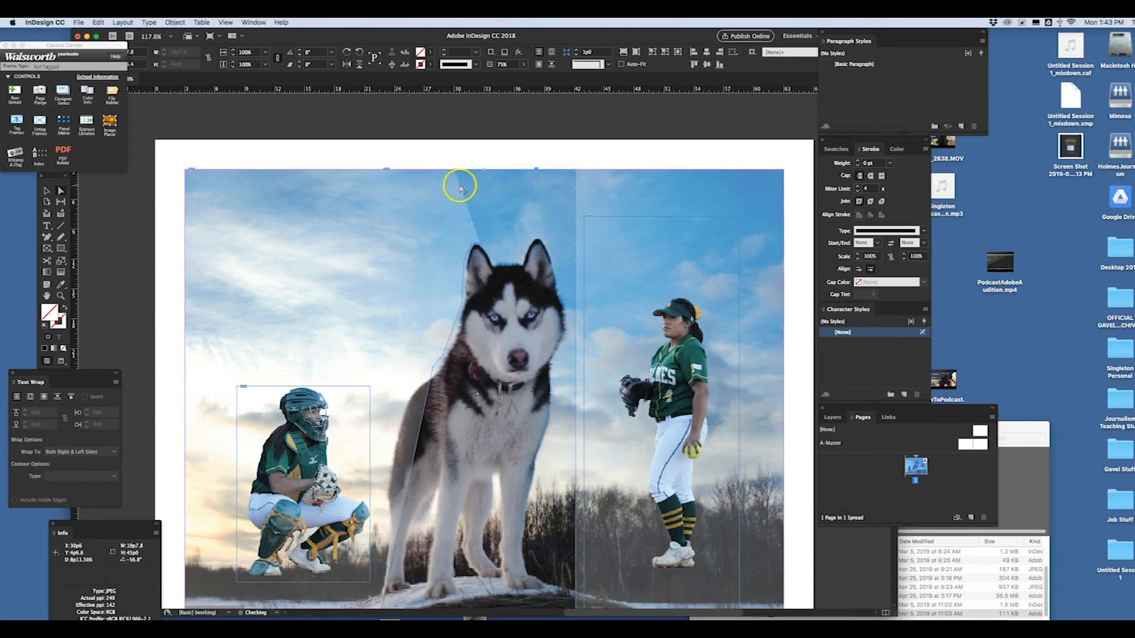
drag(456, 172, 493, 261)
click(485, 173)
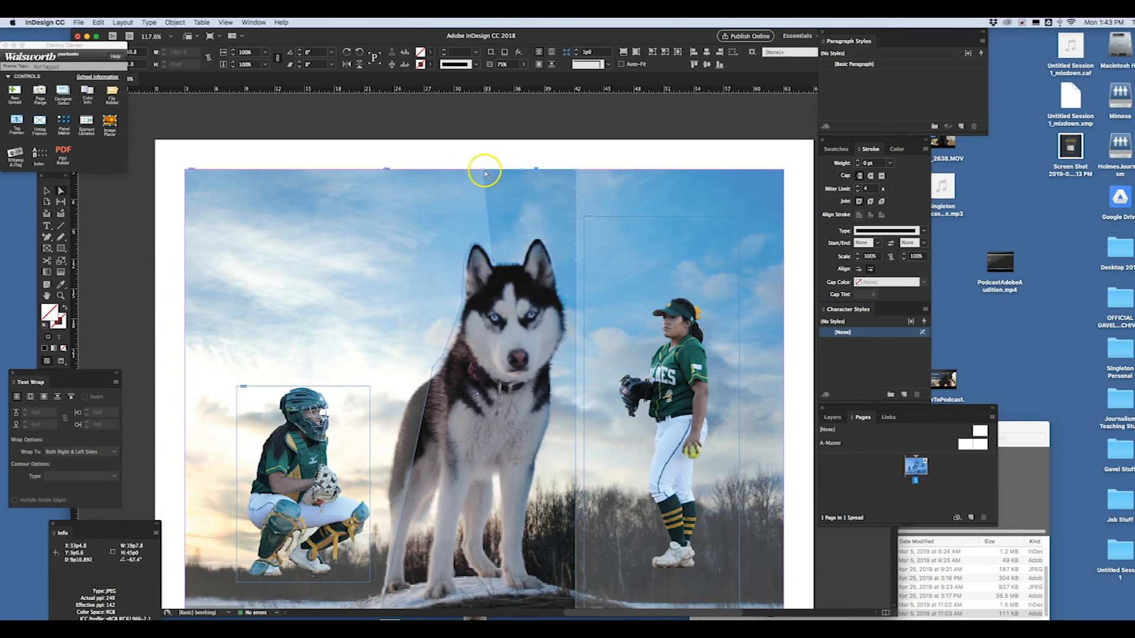
- Pull the frame's remaining top-edge points and upper-right corner onto the husky's right ear and the side of its head, and deselect the frame
drag(487, 177, 520, 262)
click(522, 170)
drag(522, 170, 535, 236)
click(577, 172)
drag(578, 172, 540, 237)
click(578, 193)
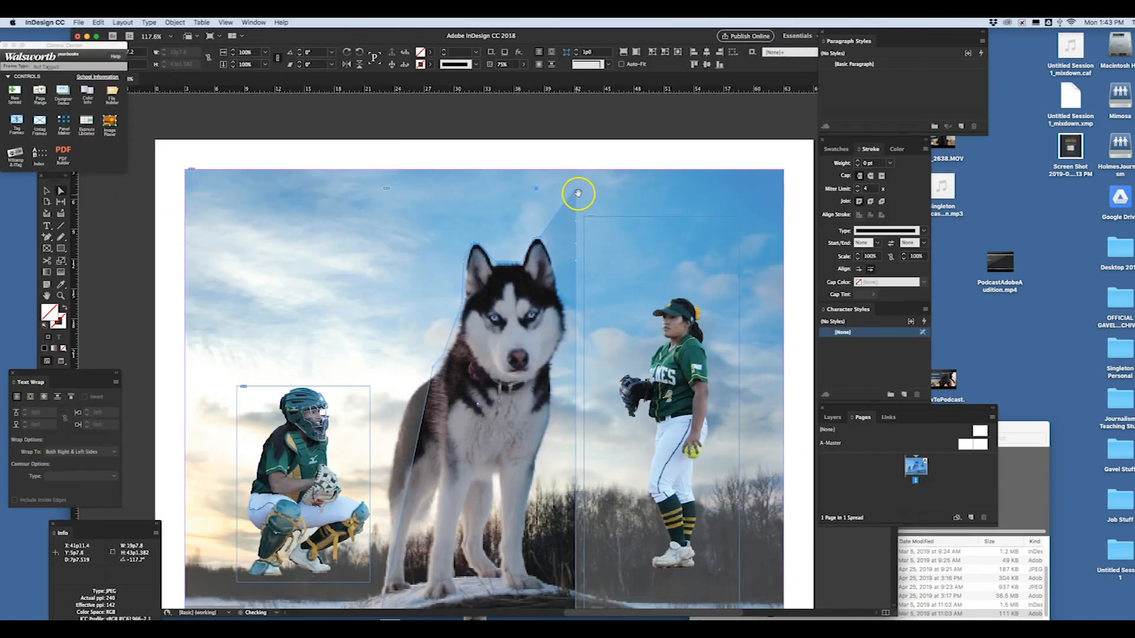
drag(576, 193, 566, 313)
click(523, 170)
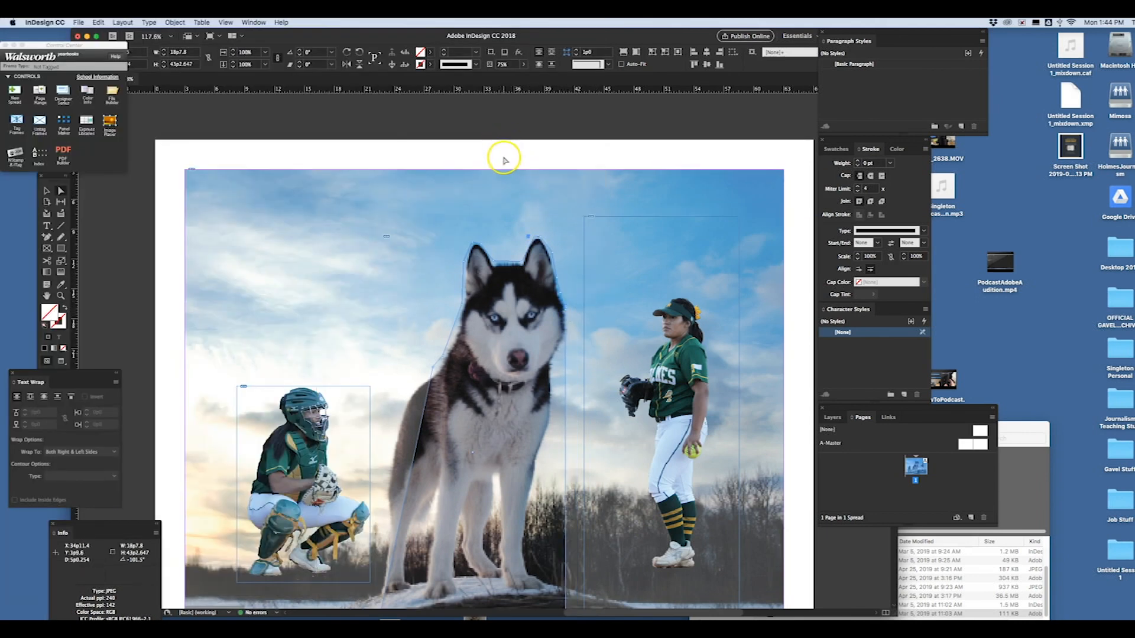
click(47, 190)
click(373, 168)
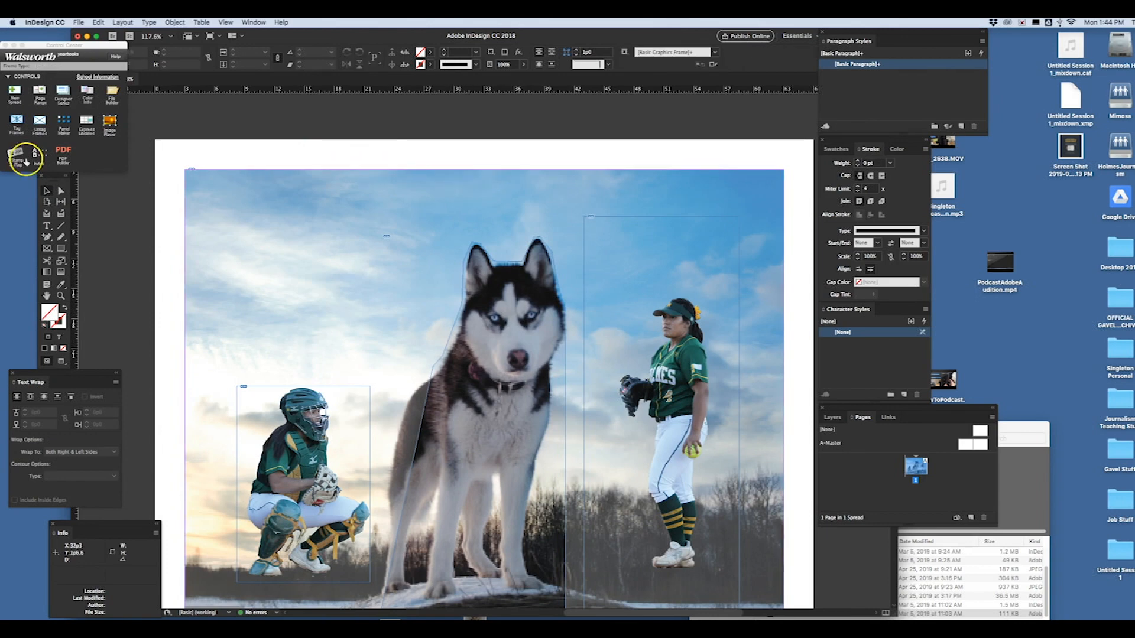
- Draw a title text frame about 39p5 wide and 14p4 high over the page's upper area, using 72 pt Clean Sports
key(t)
drag(207, 153, 601, 295)
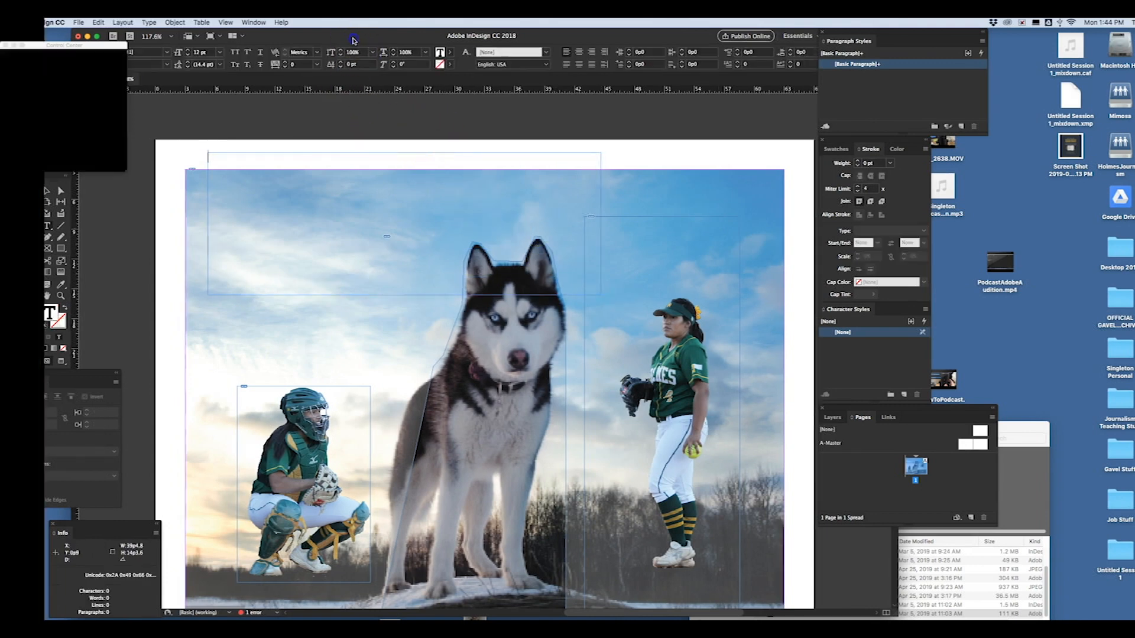
drag(349, 38, 398, 39)
click(218, 53)
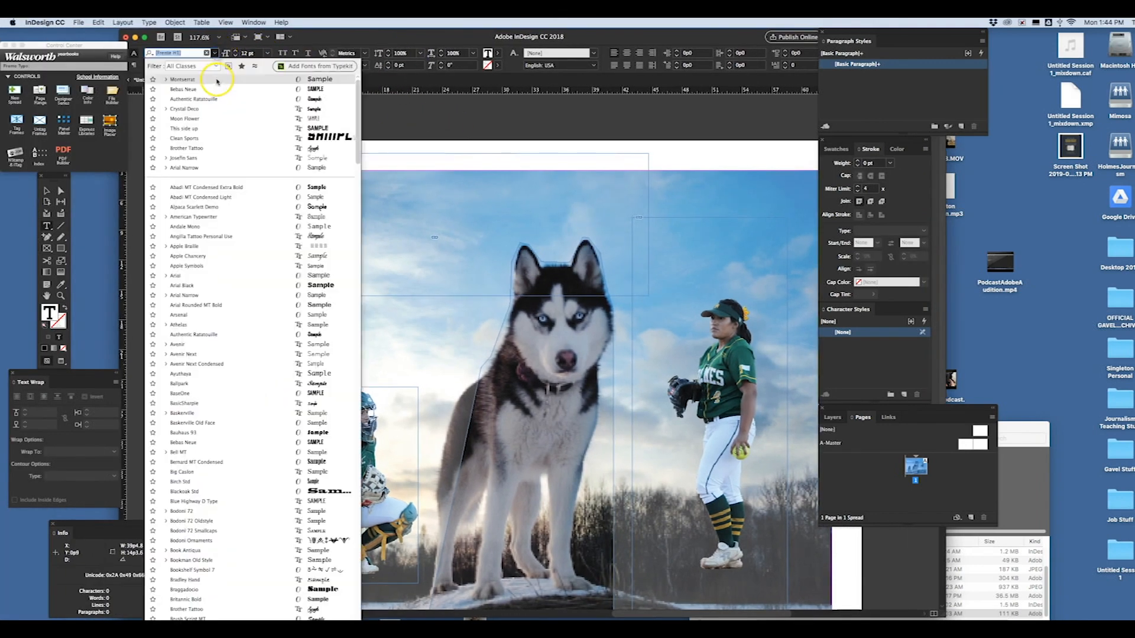
click(313, 140)
click(267, 53)
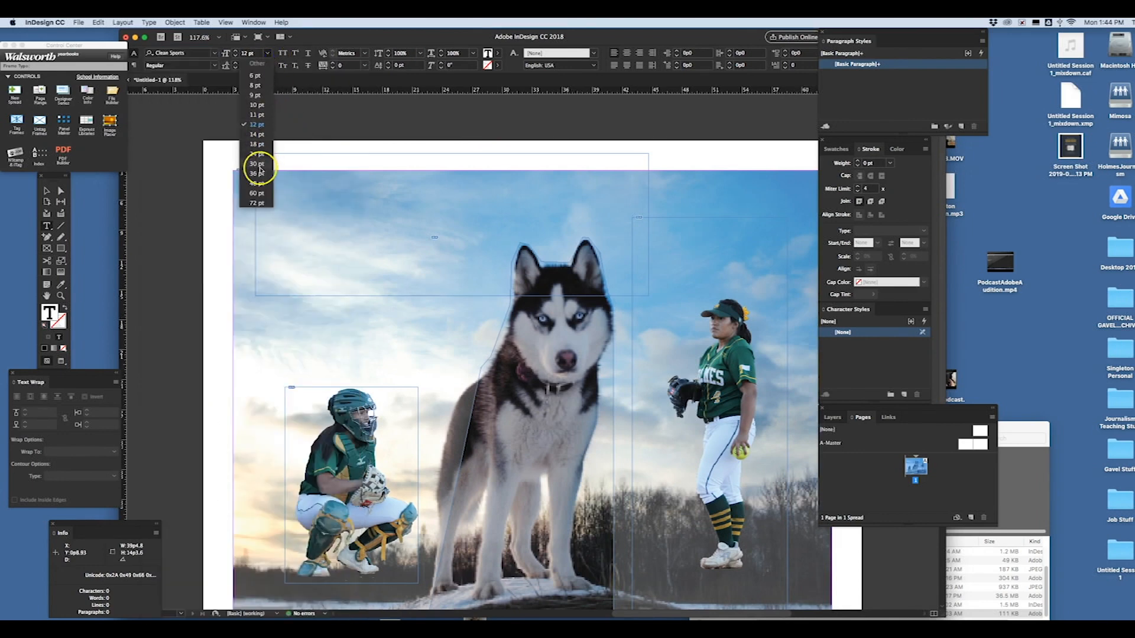
click(256, 203)
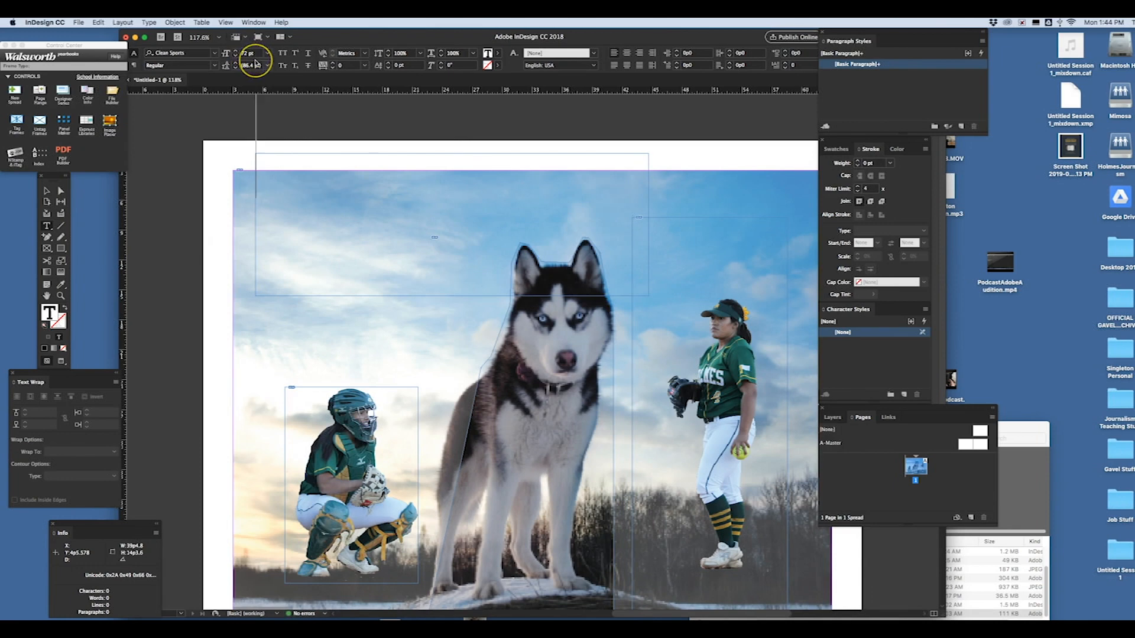
- Enter SOFTBALL as the title text and set its size to 36 pt
text(SOFT)
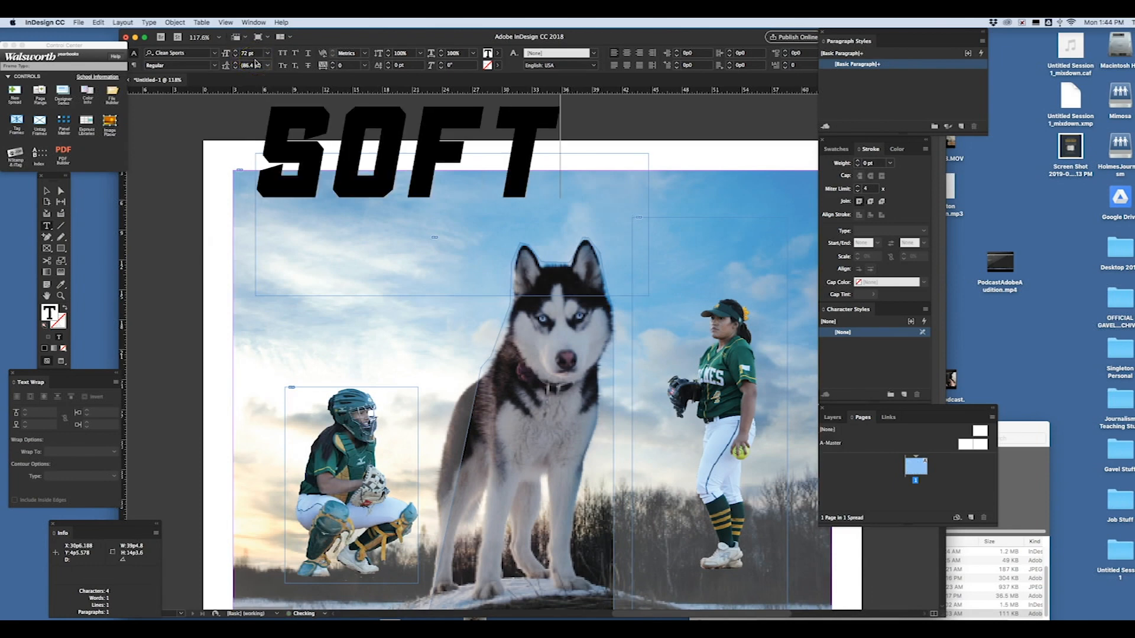
text(BALL)
key(super+a)
click(153, 67)
click(269, 56)
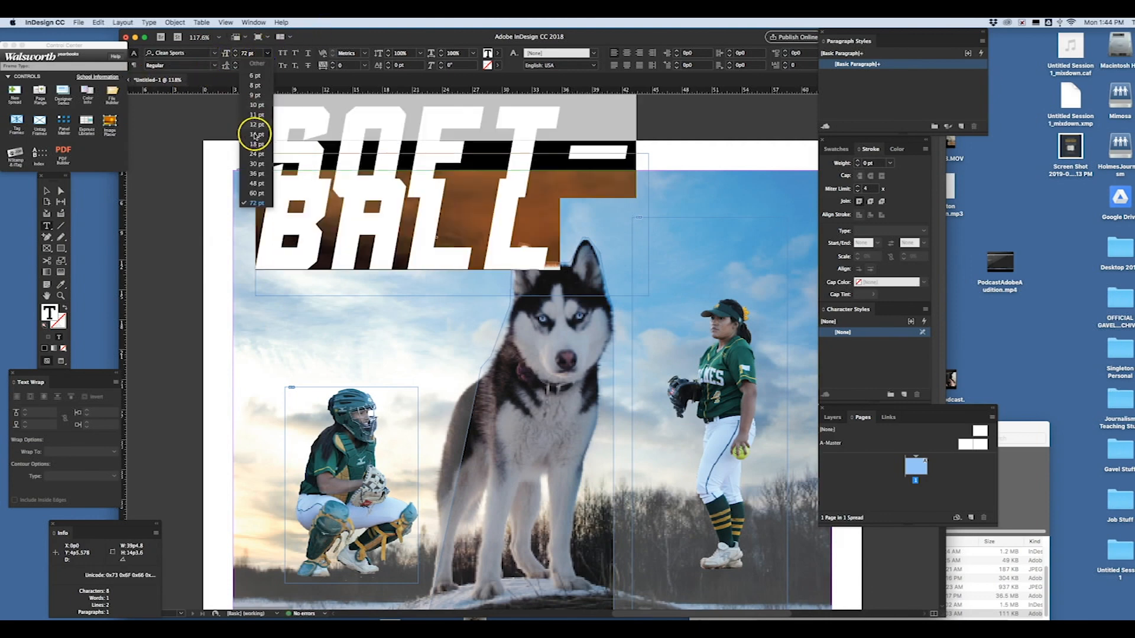
click(260, 174)
- Shorten the title frame to about 3p8 high and move it down over the sky so SOFTBALL overlaps the husky's ears
click(46, 191)
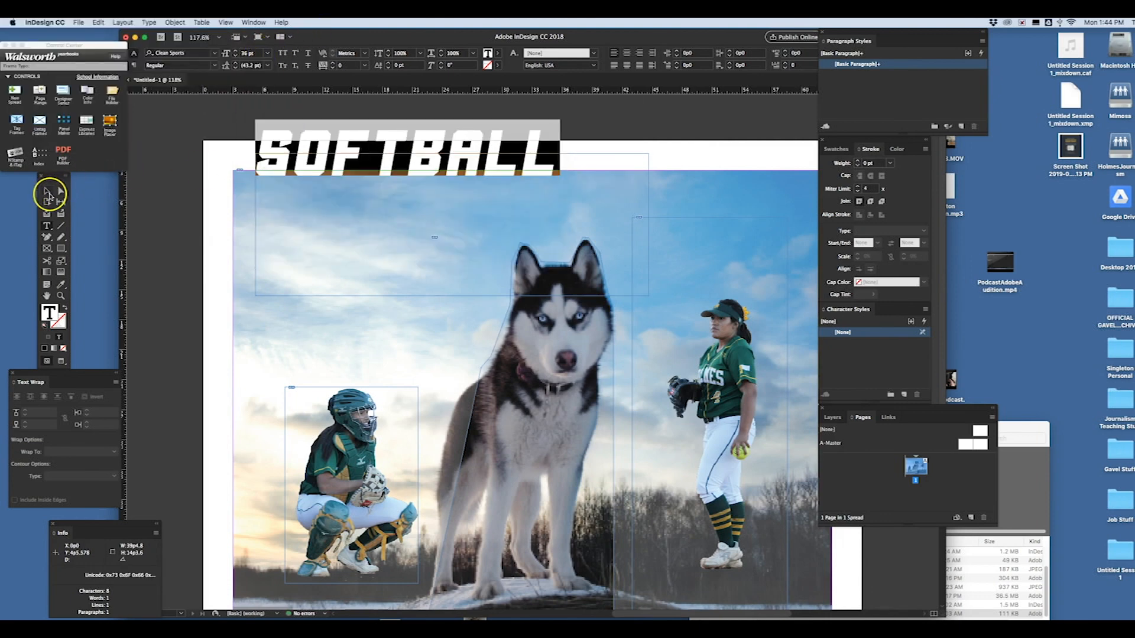
drag(451, 297, 482, 248)
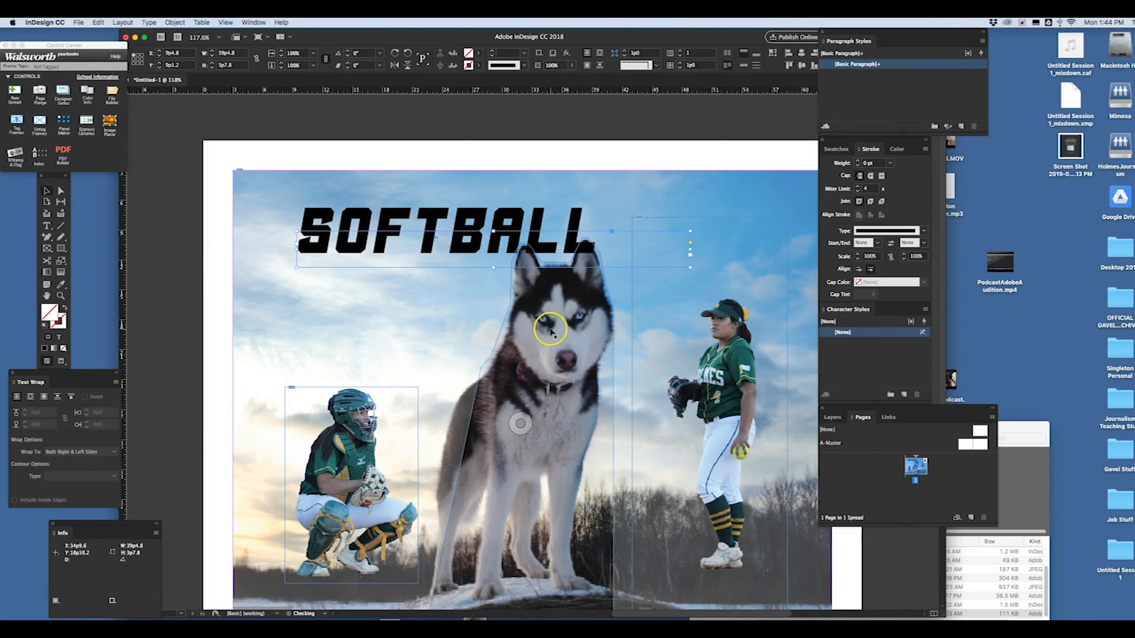
click(550, 330)
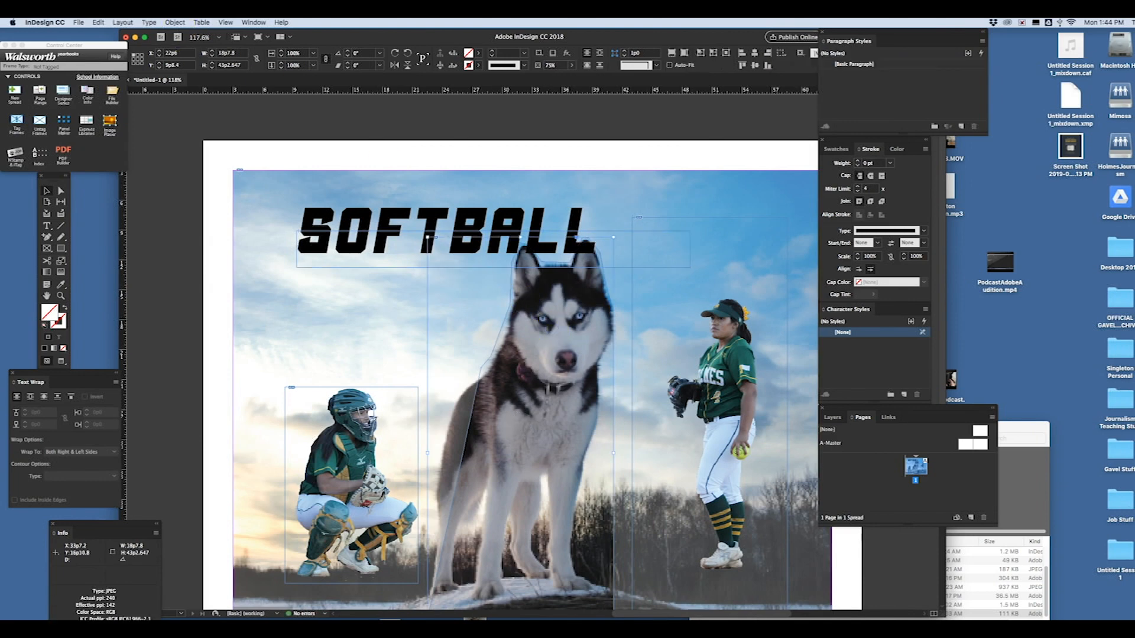
- Swap the fill and stroke of the SOFTBALL text so its letters are outlined in black without a fill
triple_click(383, 241)
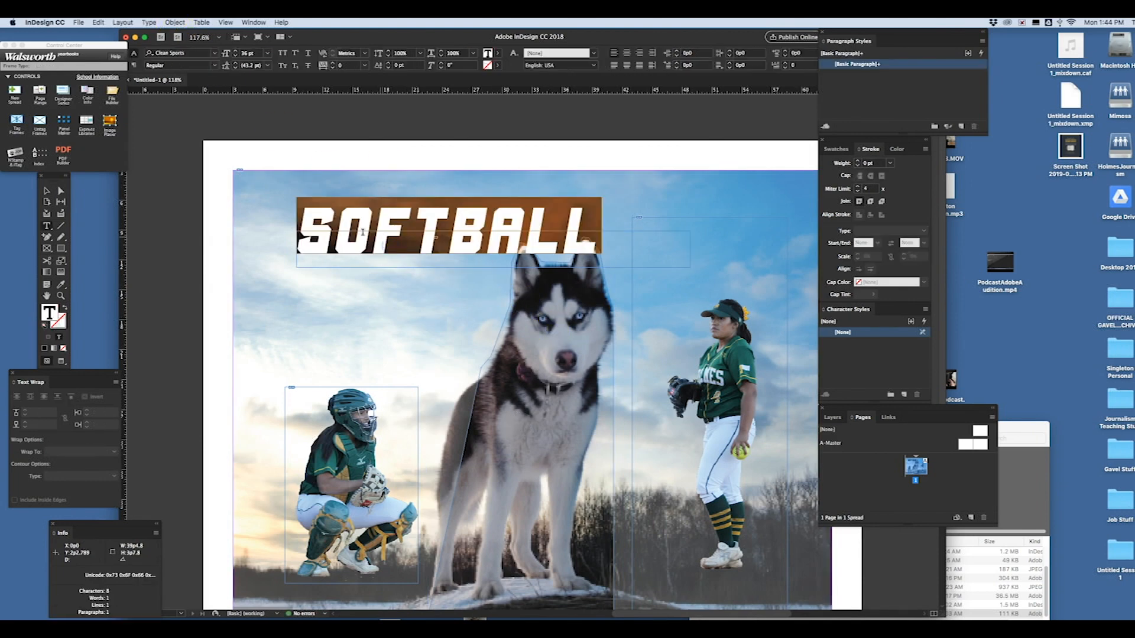
click(65, 308)
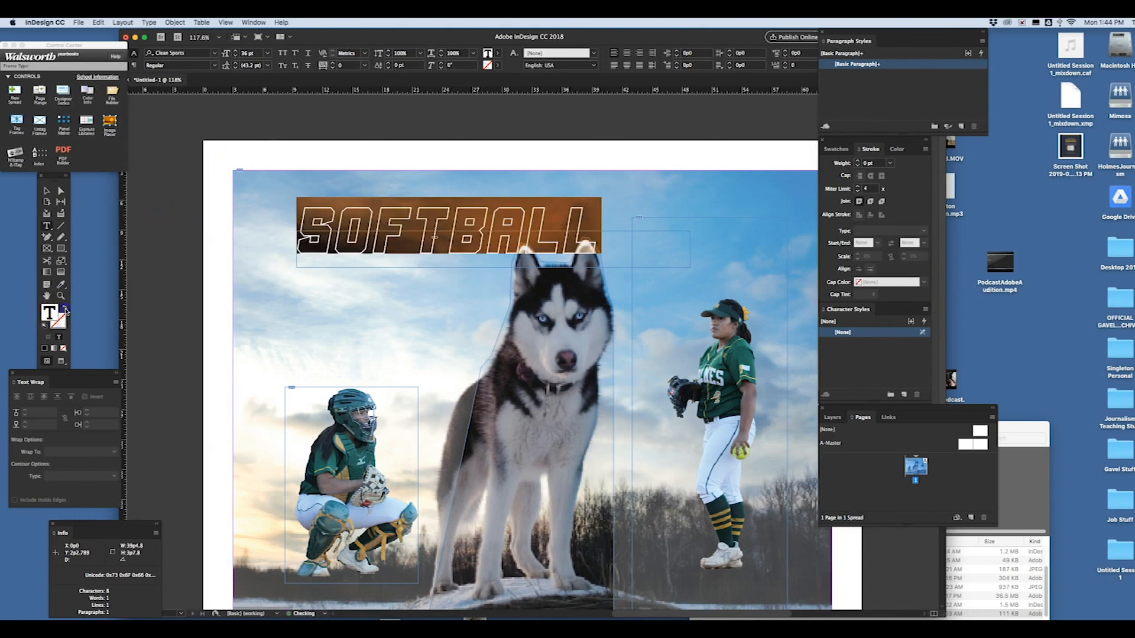
click(360, 208)
click(198, 214)
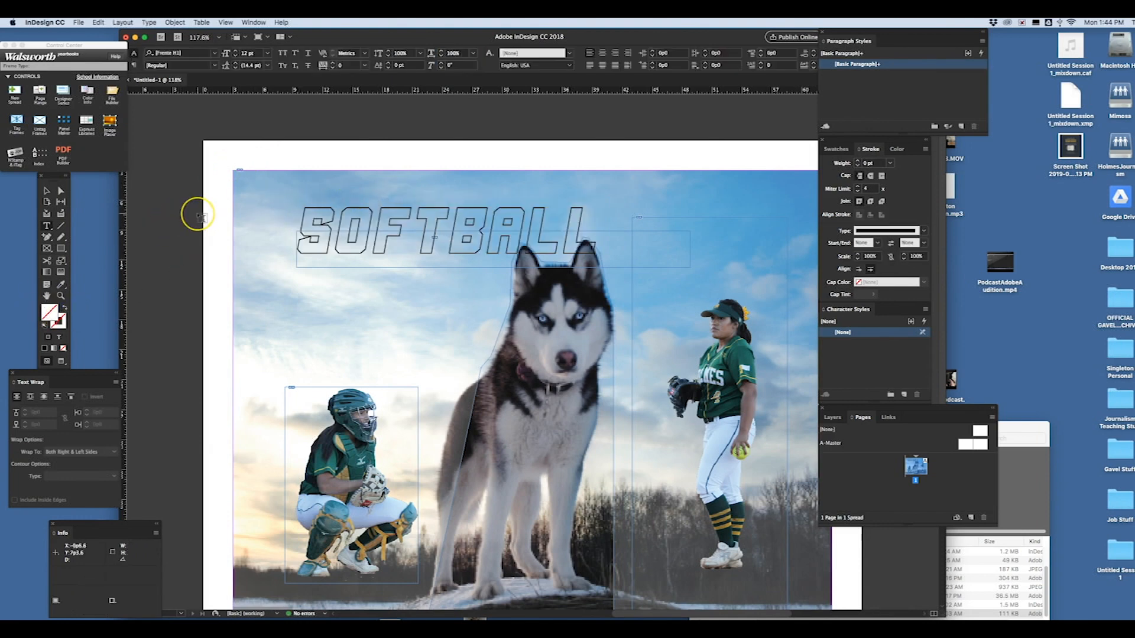
- Bring the traced husky frame to the front so the dog's ears cover part of the SOFTBALL title
click(46, 191)
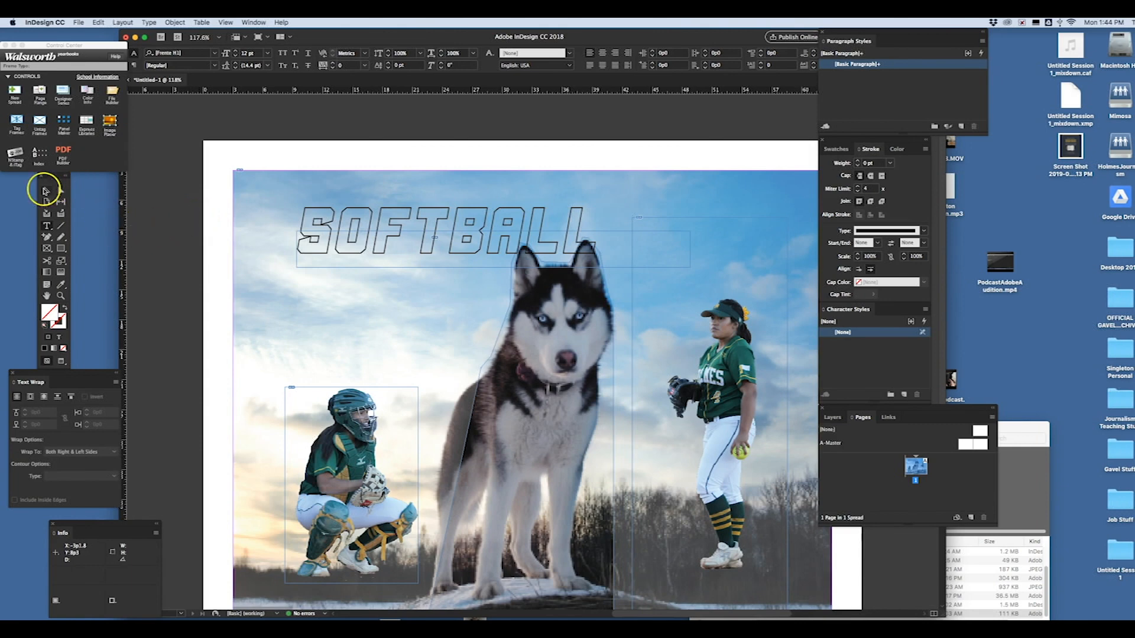
click(528, 329)
click(296, 54)
click(175, 22)
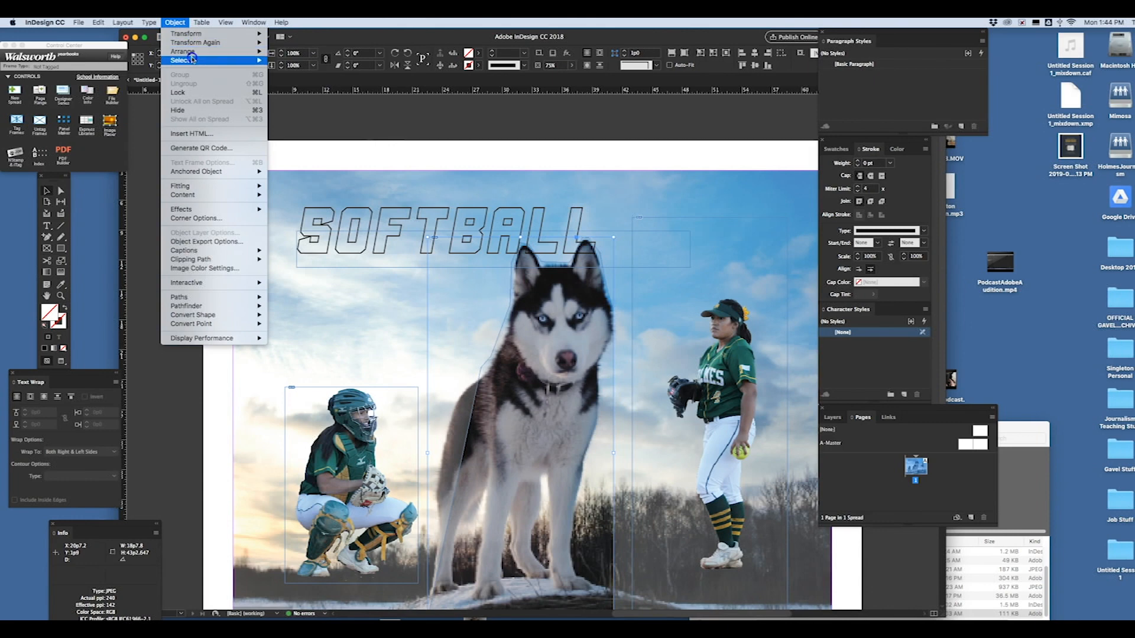
mouse_move(213, 52)
click(291, 52)
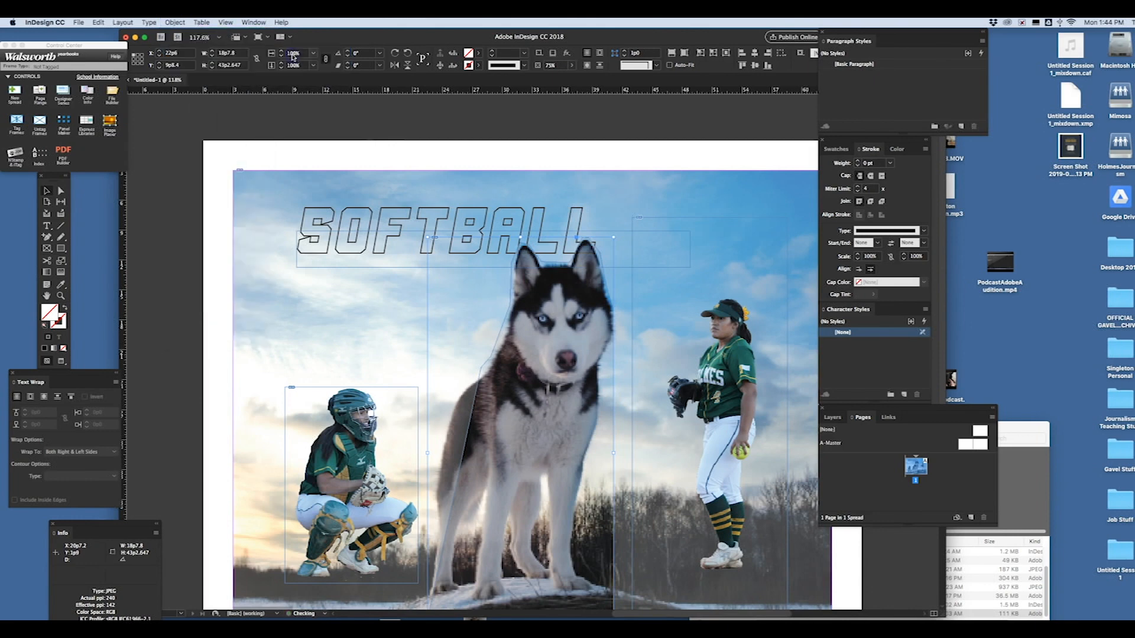
- Nudge the SOFTBALL title slightly right and down so its last letters tuck behind the husky's ears
click(527, 167)
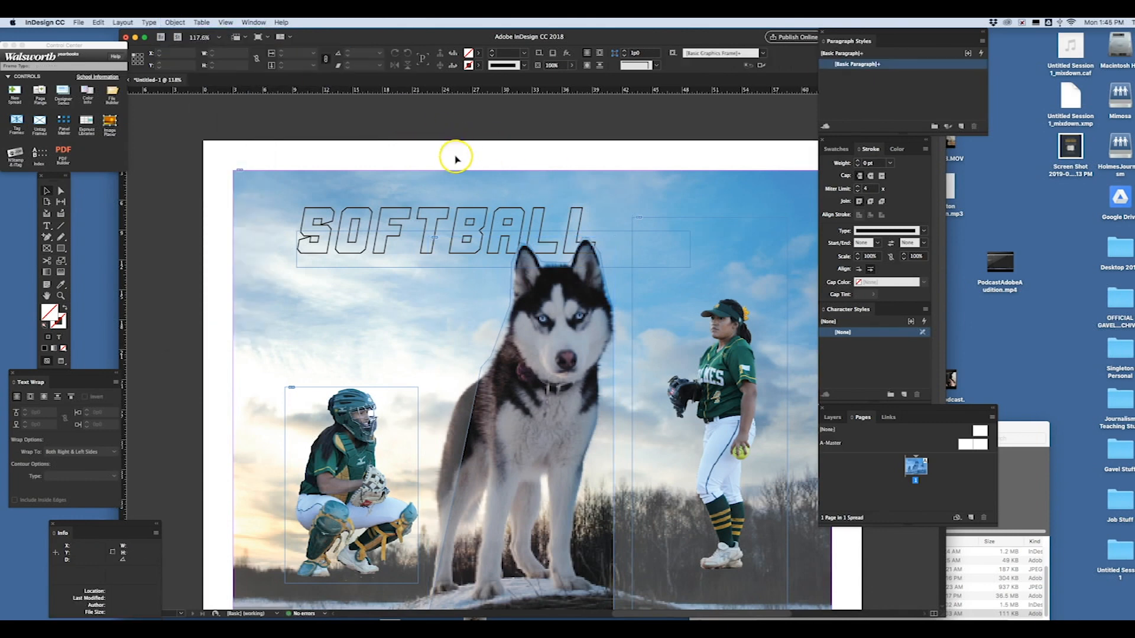
click(411, 230)
drag(411, 230, 418, 215)
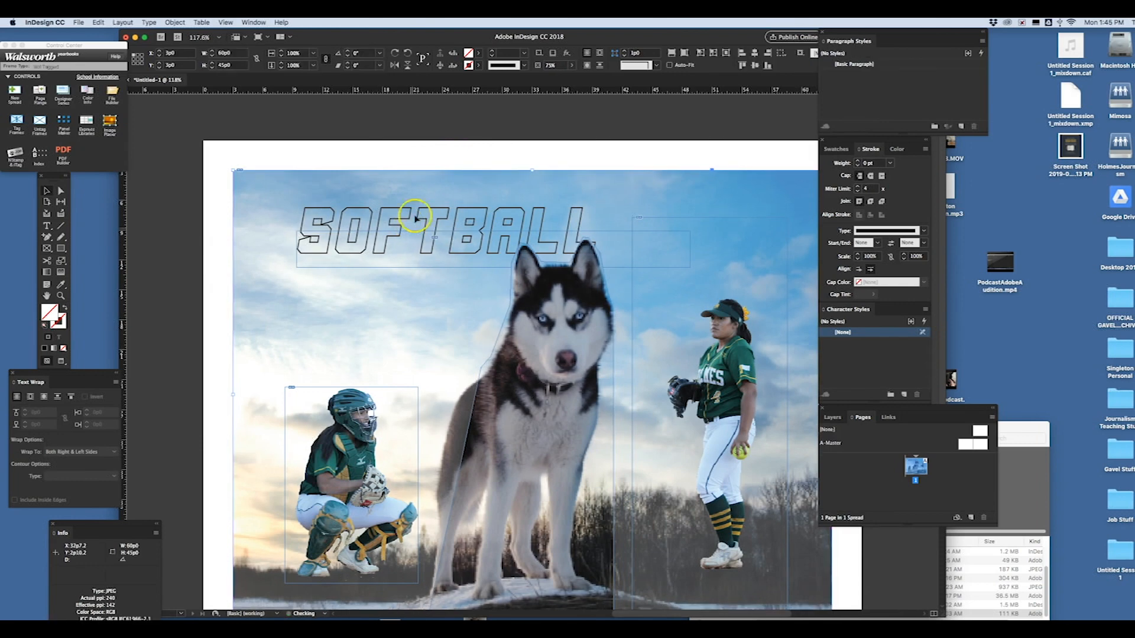
click(431, 152)
click(371, 263)
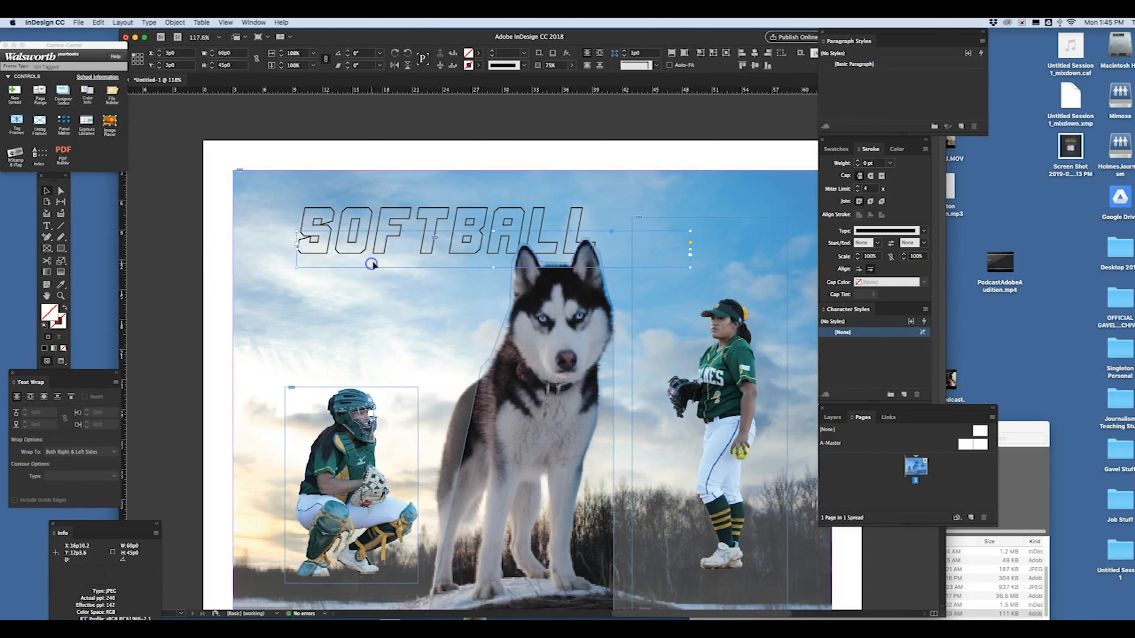
drag(384, 245, 388, 252)
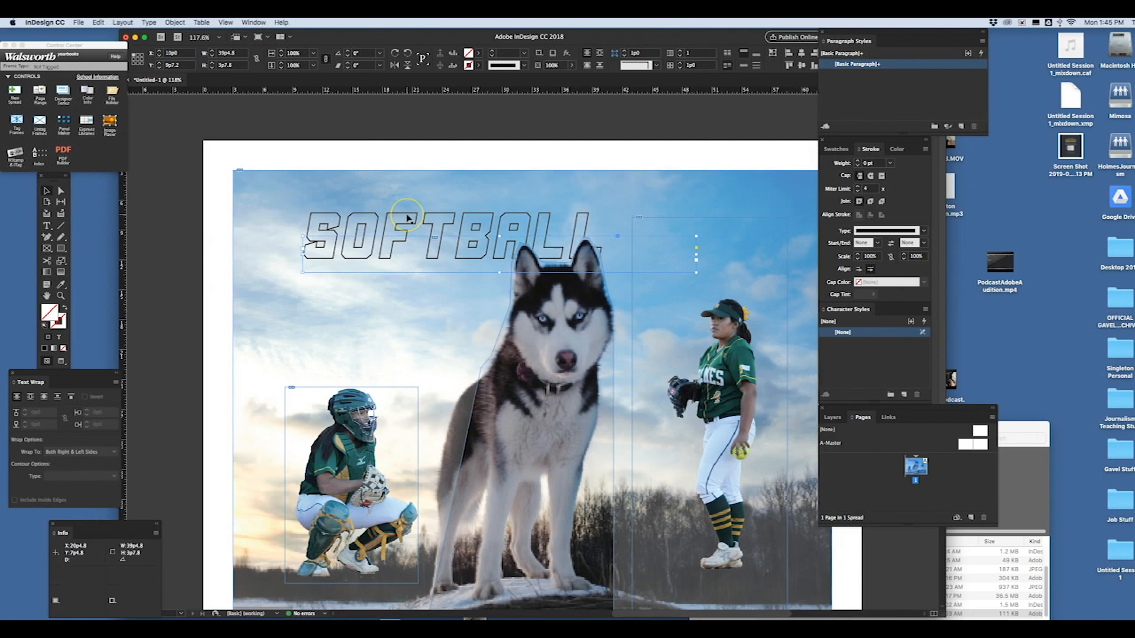
- Paste a copy of the SOFTBALL title and replace its text with HUSKY
key(super+v)
double_click(470, 358)
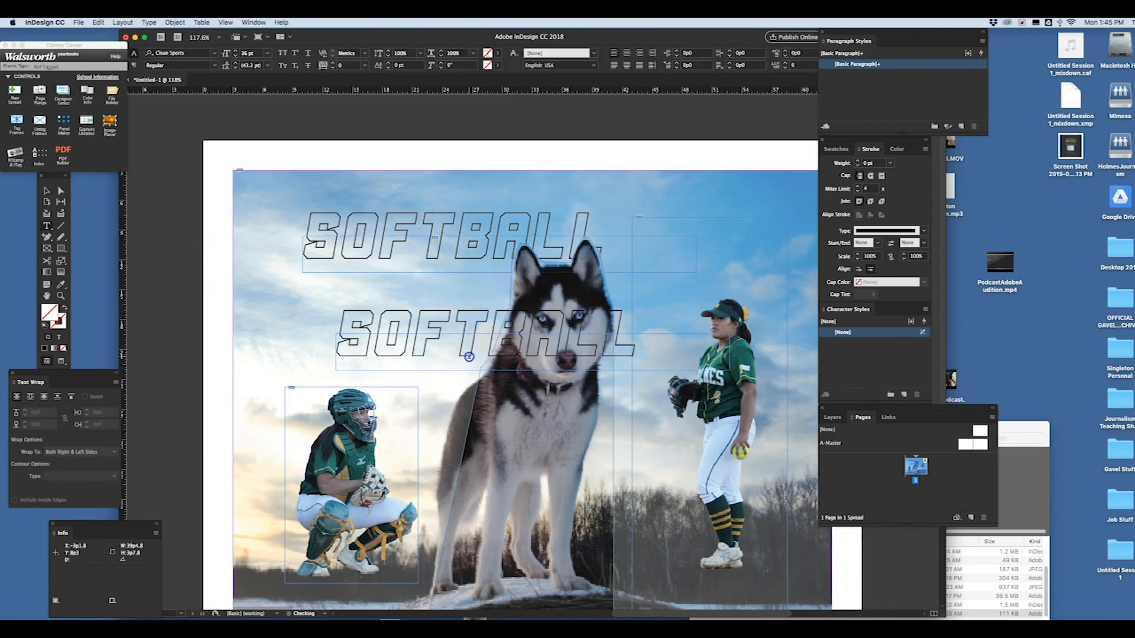
double_click(469, 357)
text(HUSKY)
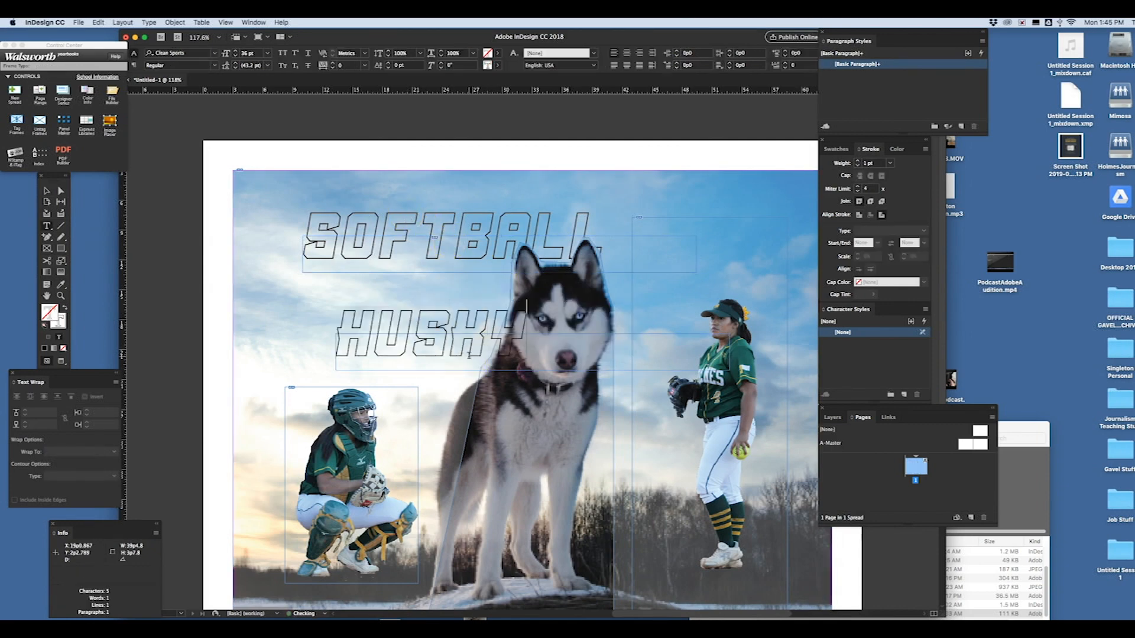
- Reduce the HUSKY text size and position the word directly above the start of SOFTBALL
drag(516, 334, 260, 317)
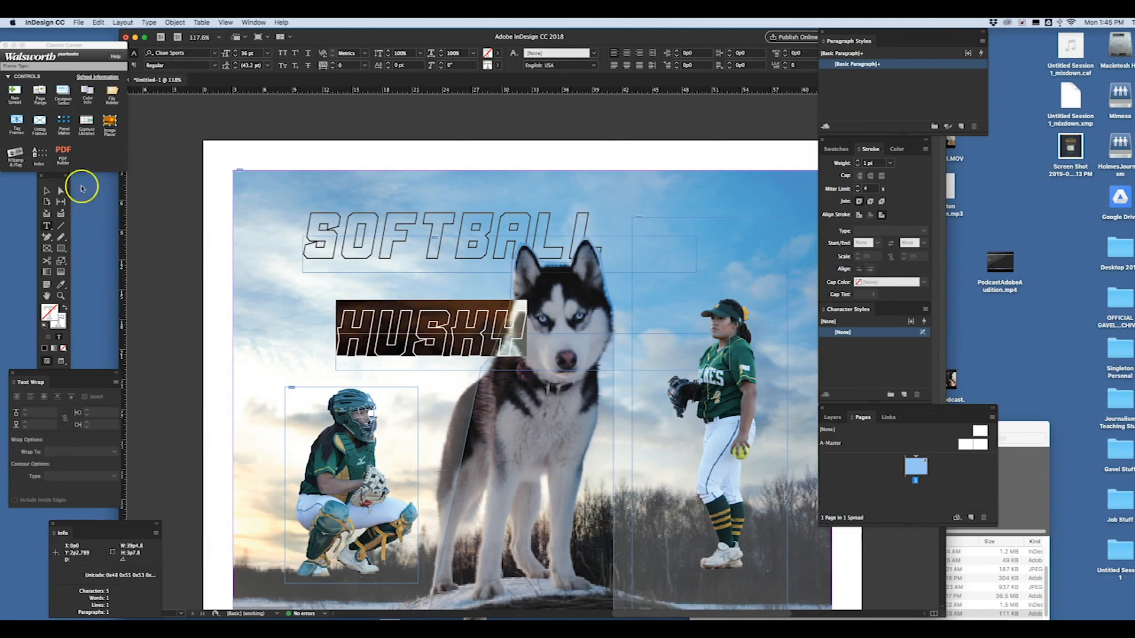
click(235, 55)
click(235, 54)
click(235, 54)
click(236, 54)
click(47, 191)
drag(408, 340, 378, 202)
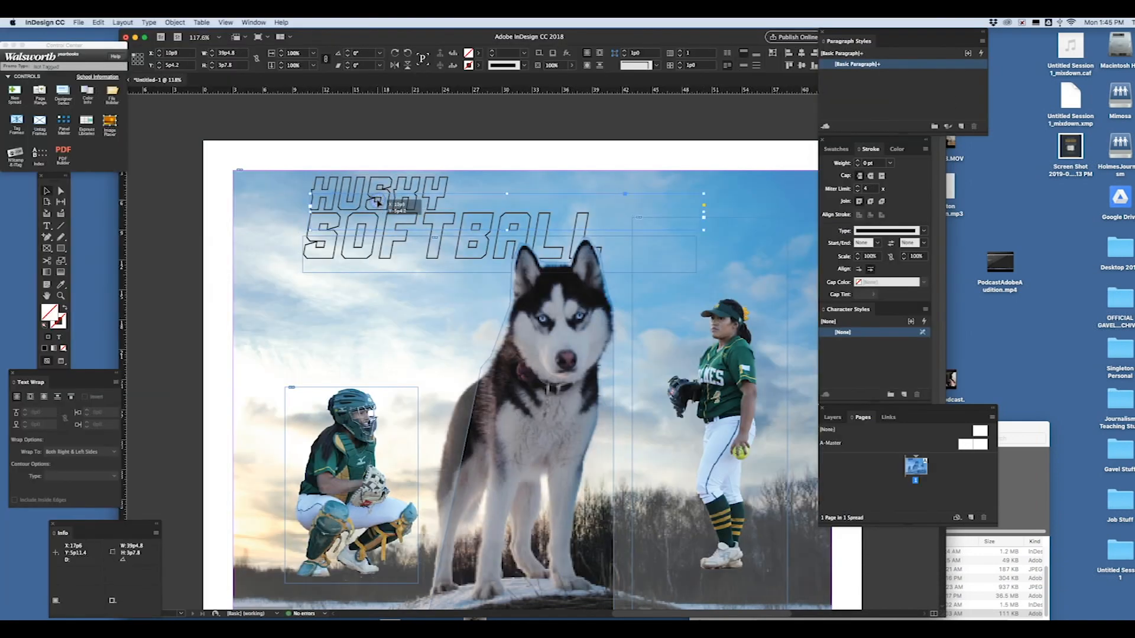
click(373, 150)
click(329, 369)
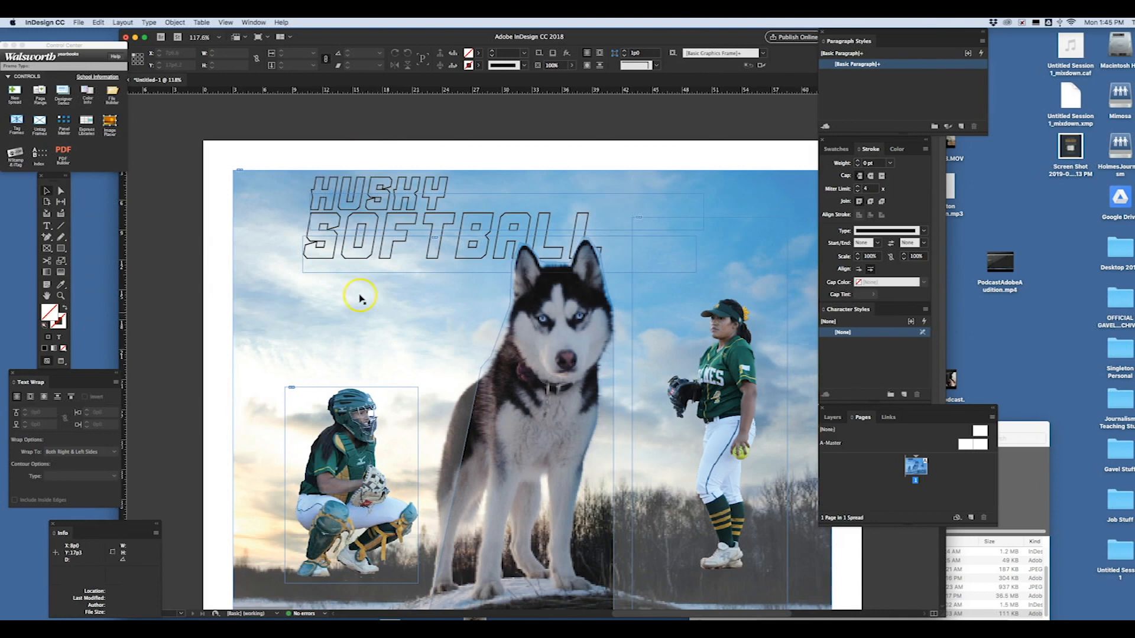
- Switch the screen mode to Preview to hide the frame edges and guides
click(225, 22)
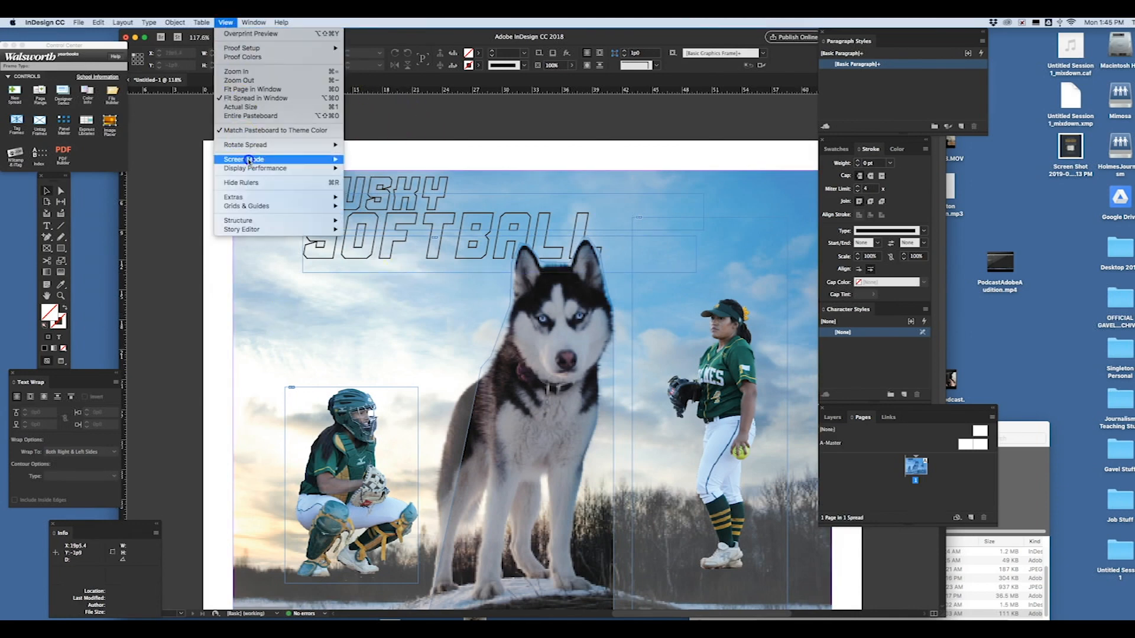
mouse_move(248, 159)
click(366, 168)
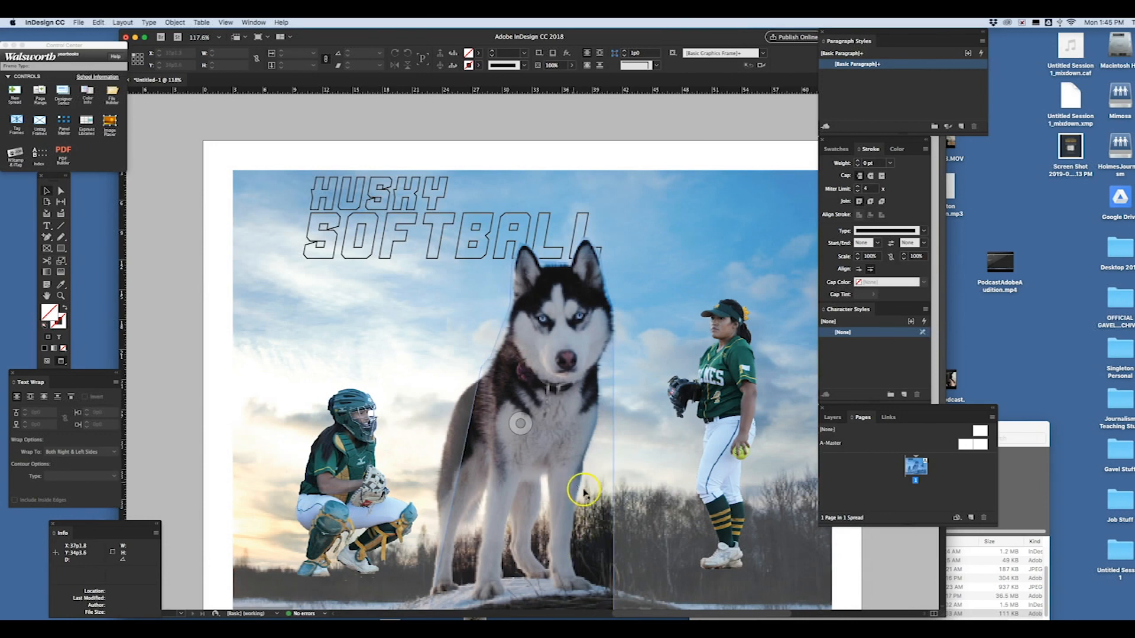
- Raise the background husky photo to full opacity so it blends with the traced husky frame on top
click(576, 529)
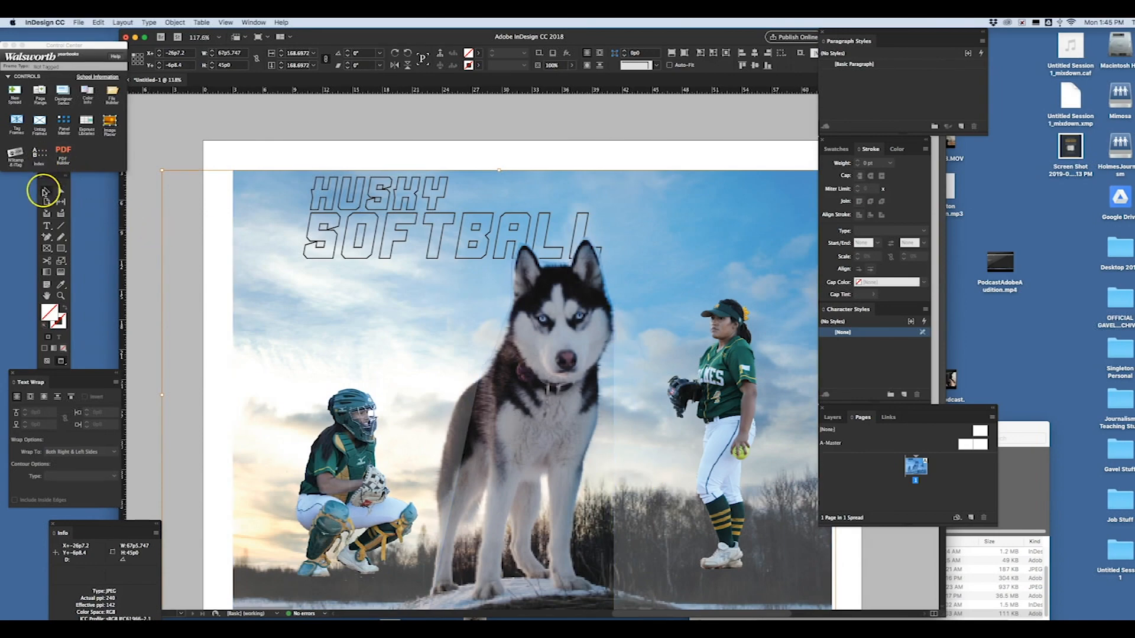
click(690, 206)
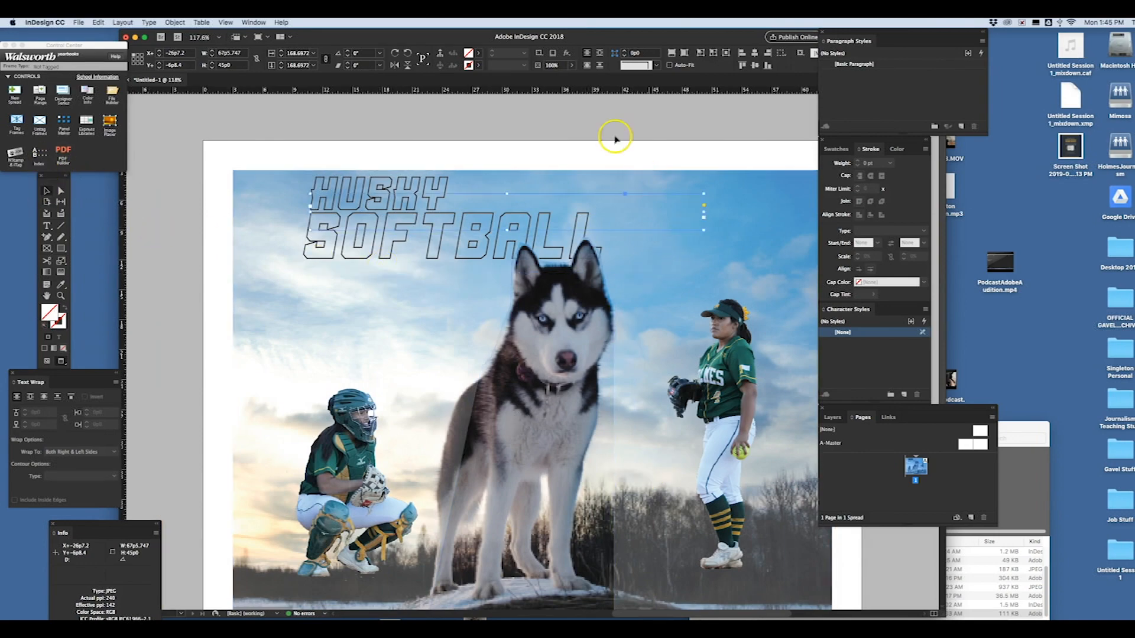
click(755, 172)
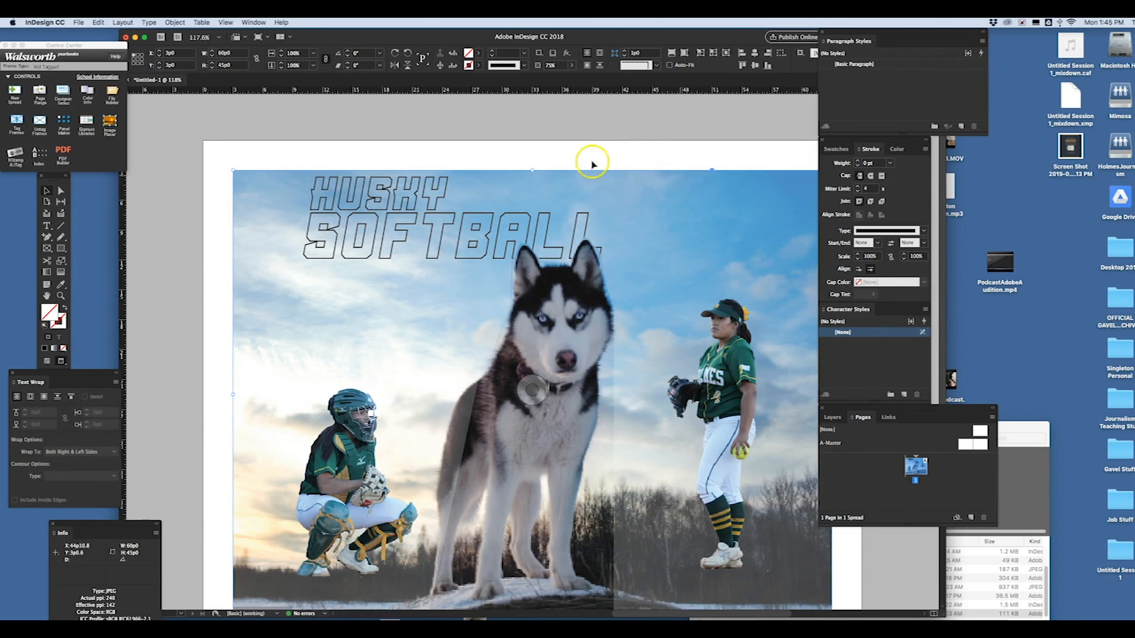
click(572, 66)
drag(562, 77, 580, 79)
click(582, 390)
click(590, 353)
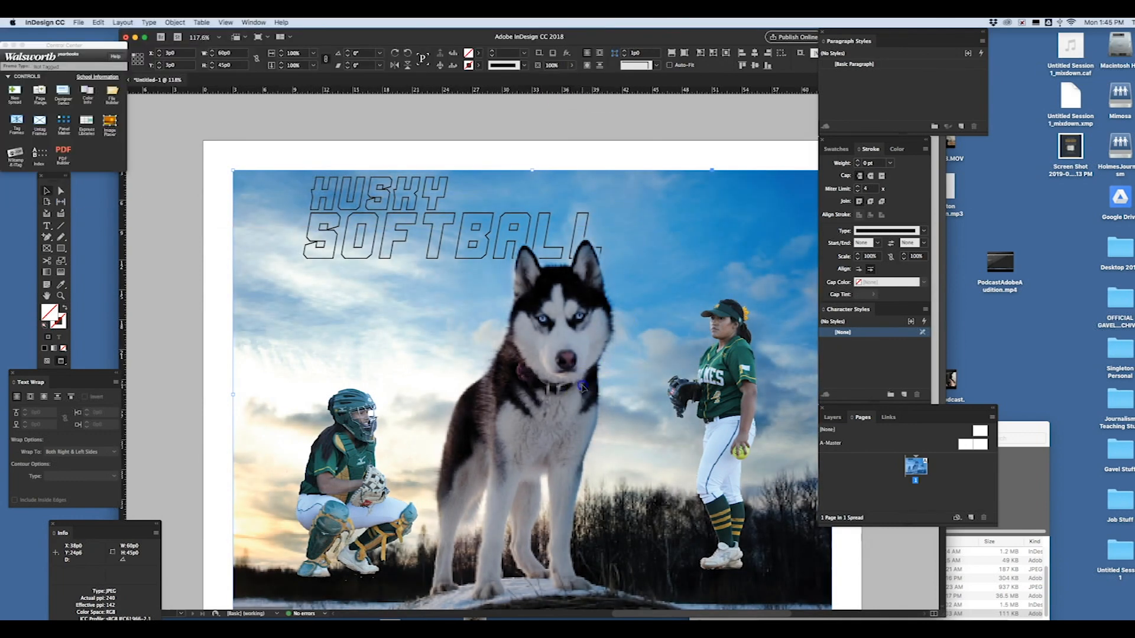
click(590, 351)
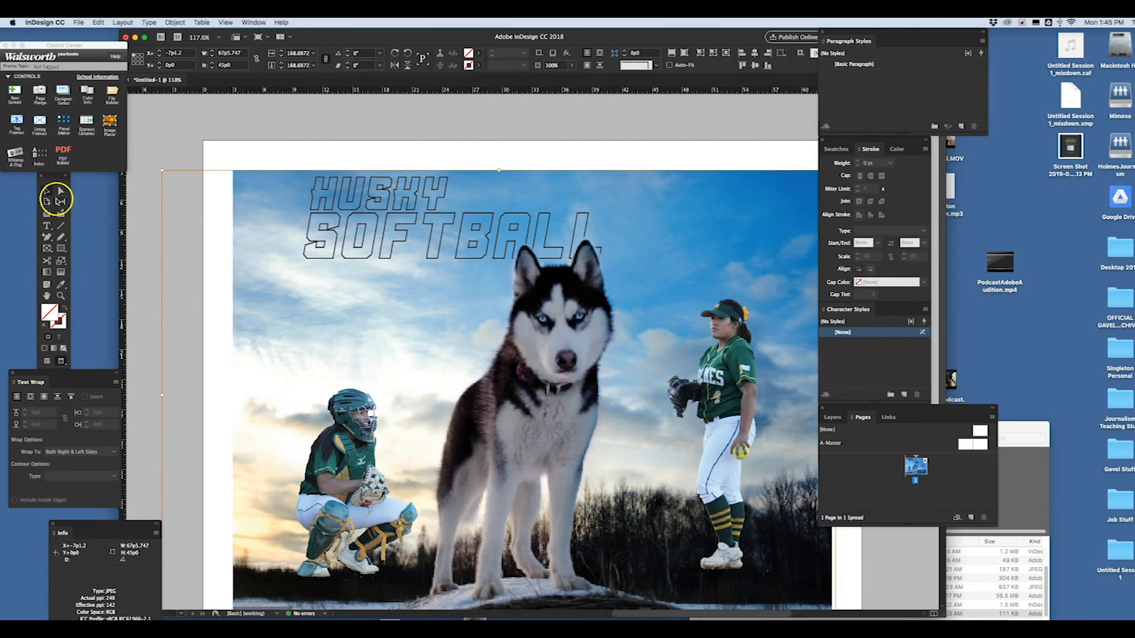
click(228, 141)
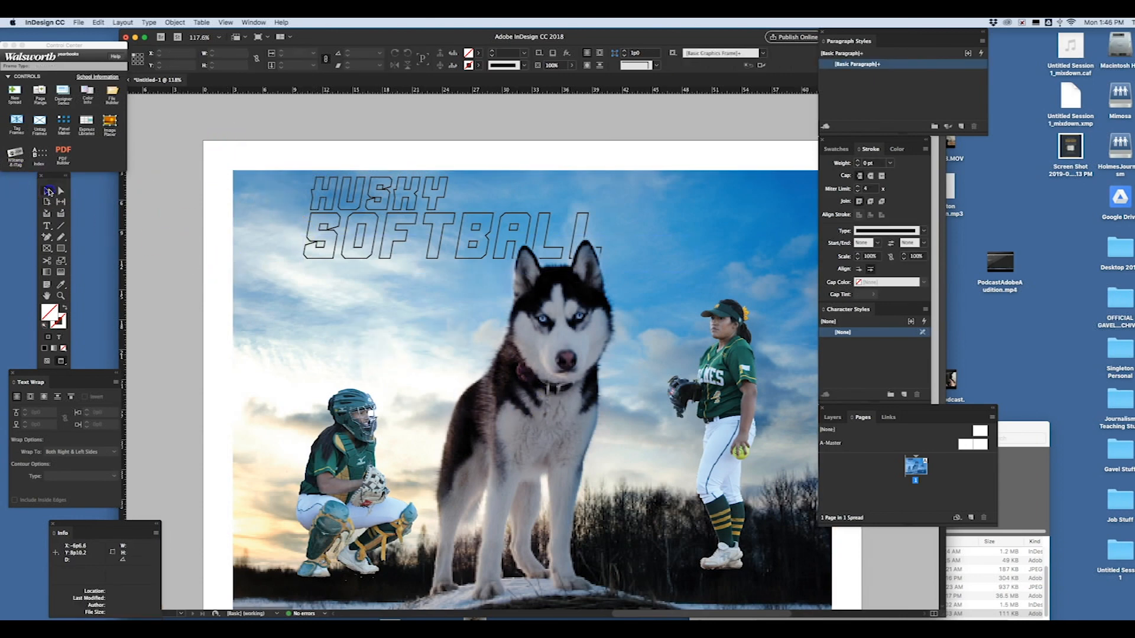
click(508, 452)
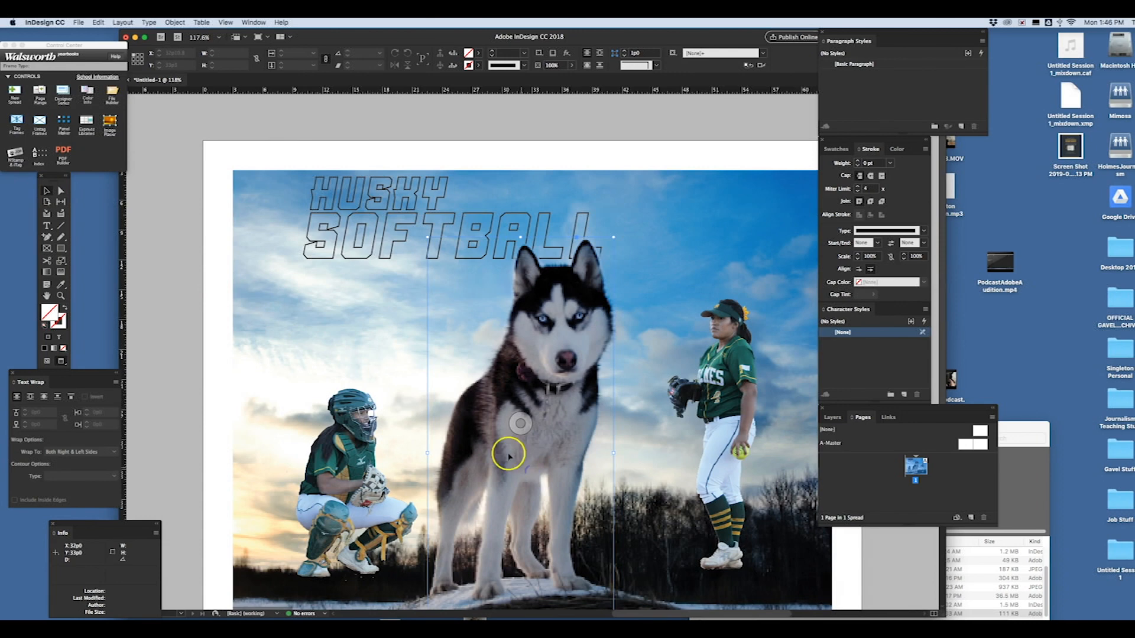
- Set the traced husky frame's opacity to 100%, keeping it aligned over the husky in the background photo
drag(530, 449, 493, 478)
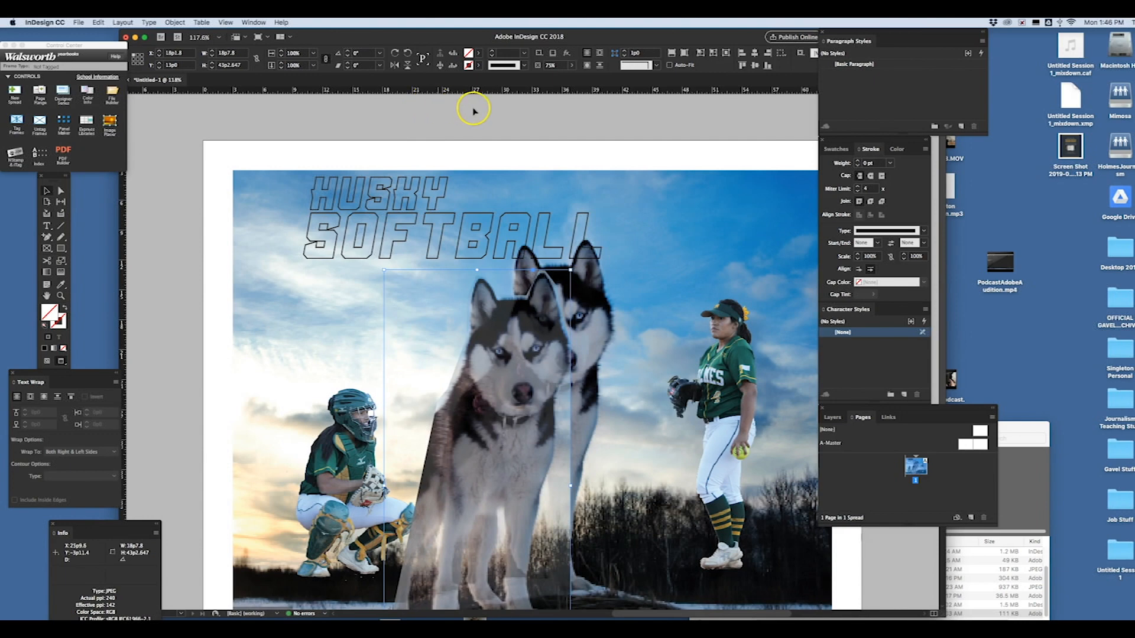
click(573, 66)
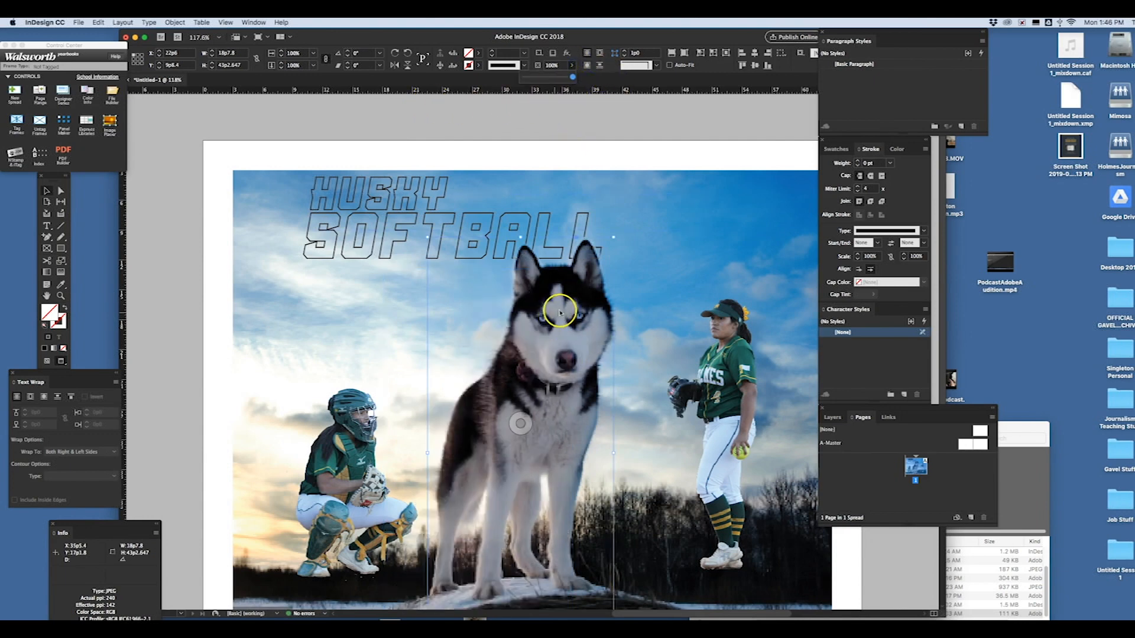
drag(597, 305, 657, 373)
key(super+z)
key(super+z)
click(563, 155)
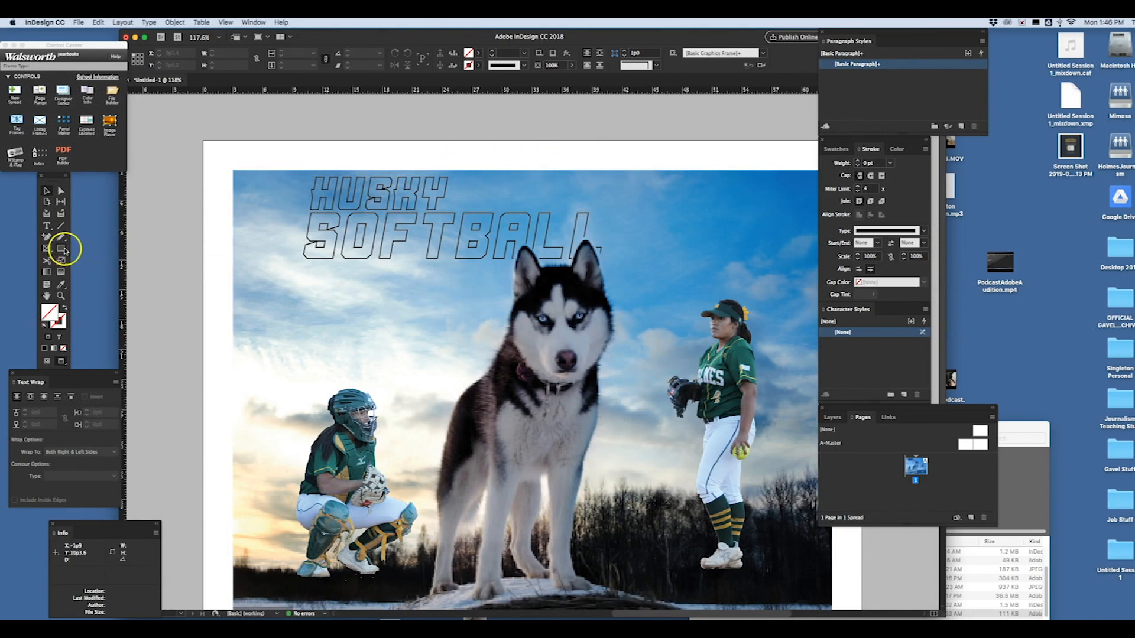
- Draw a rectangle about 18p5 by 9p9 in the sky below the title and fill it with green sampled from the standing player's jersey
drag(255, 283, 438, 381)
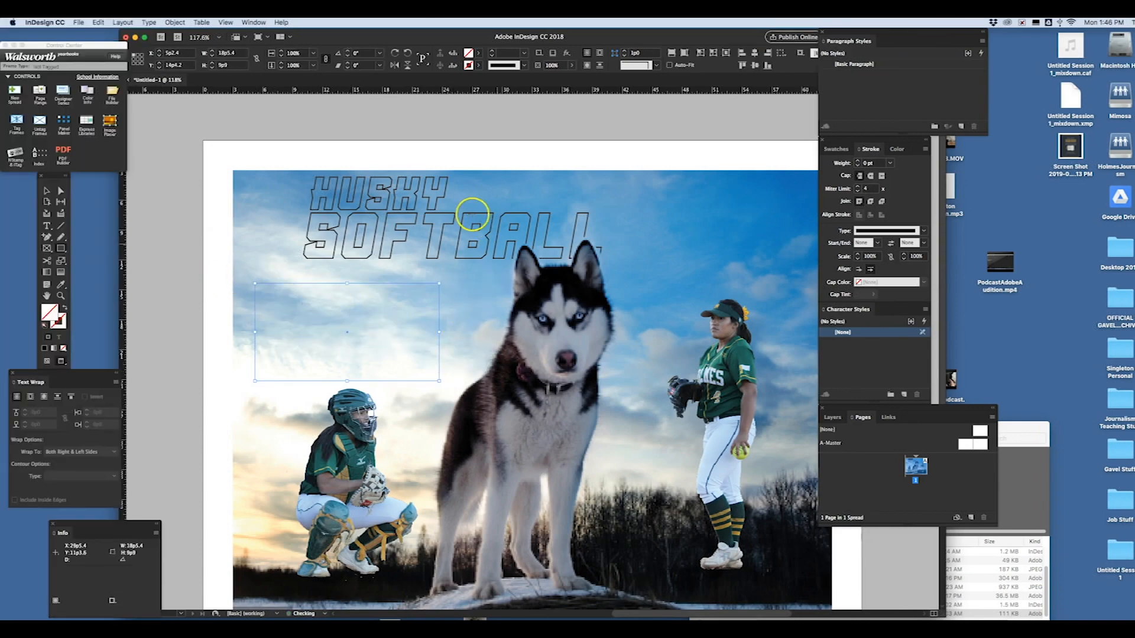
click(478, 53)
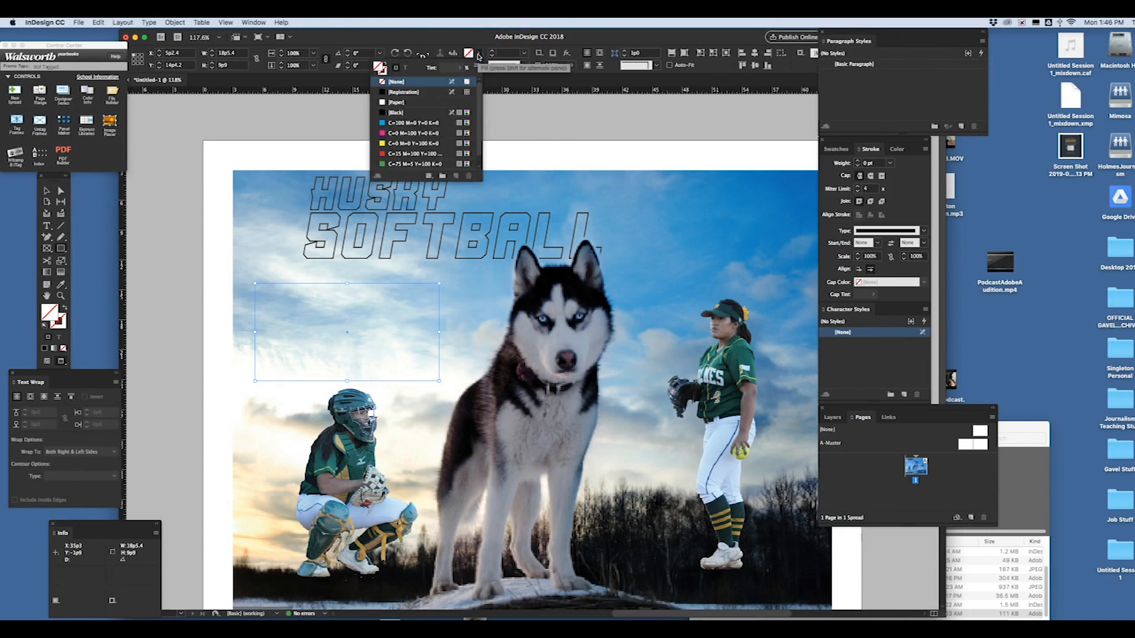
click(258, 201)
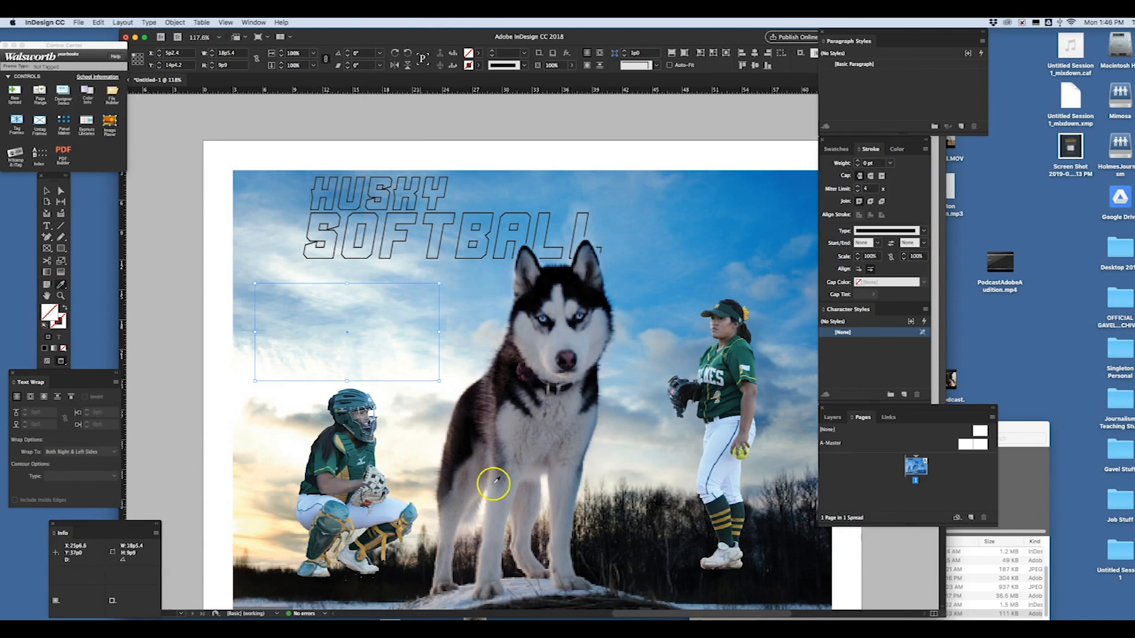
click(748, 348)
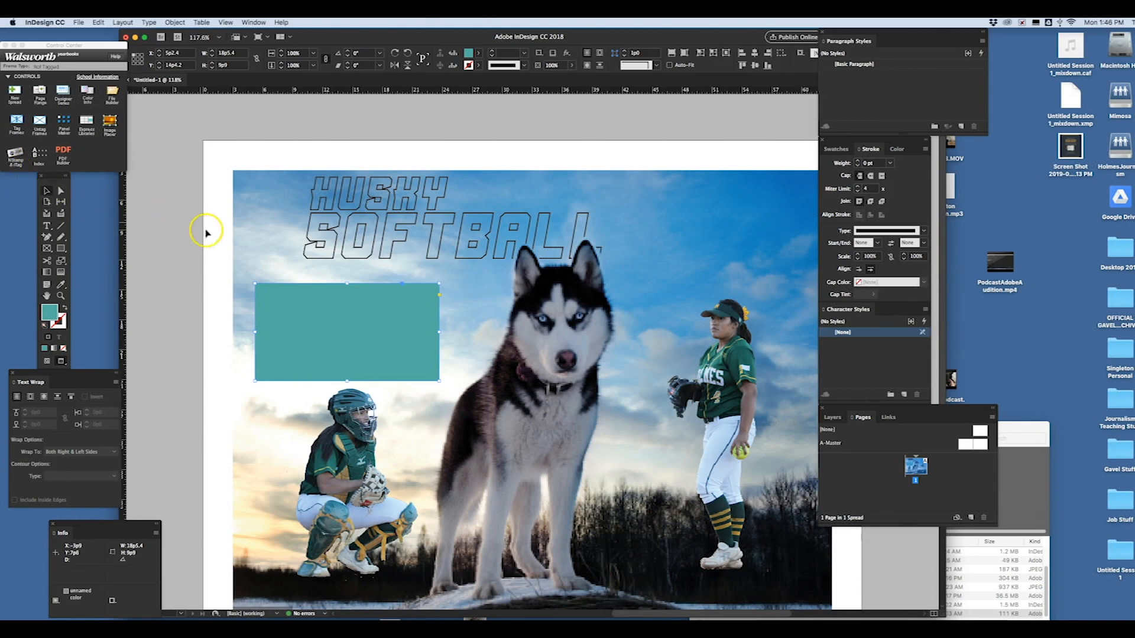
- Move the teal rectangle up and right beneath the SOFTBALL title and set its opacity to 50%
drag(391, 330, 429, 313)
click(571, 65)
drag(573, 79, 549, 84)
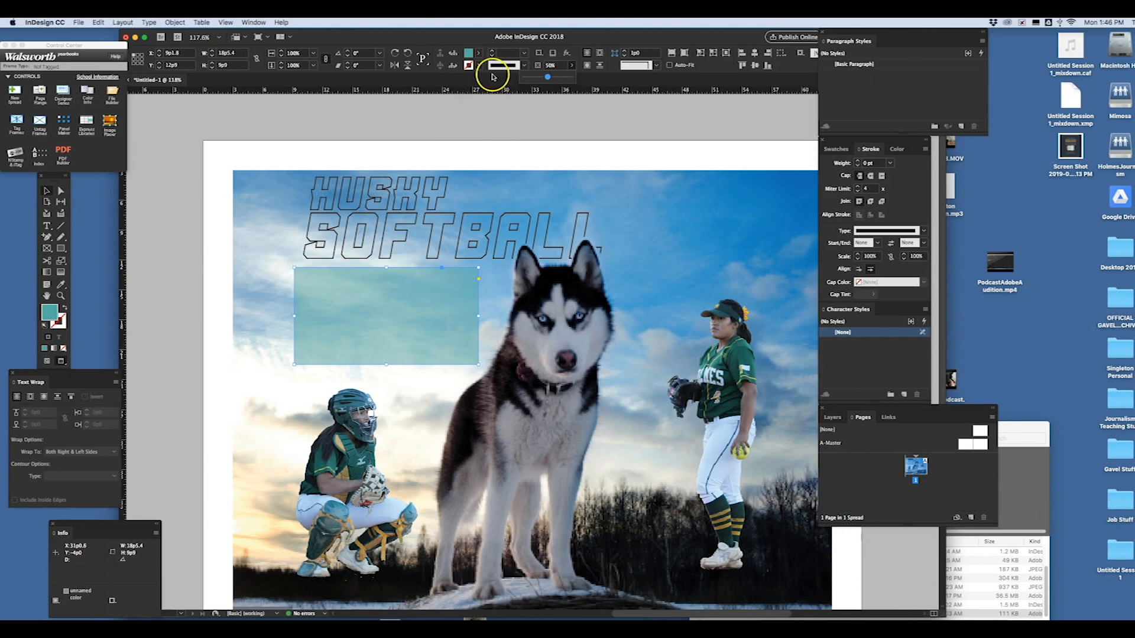
click(47, 190)
click(326, 121)
- Add anchor points near the right end of the teal rectangle's lower edge and pull one down to form a speech-bubble tail
click(392, 338)
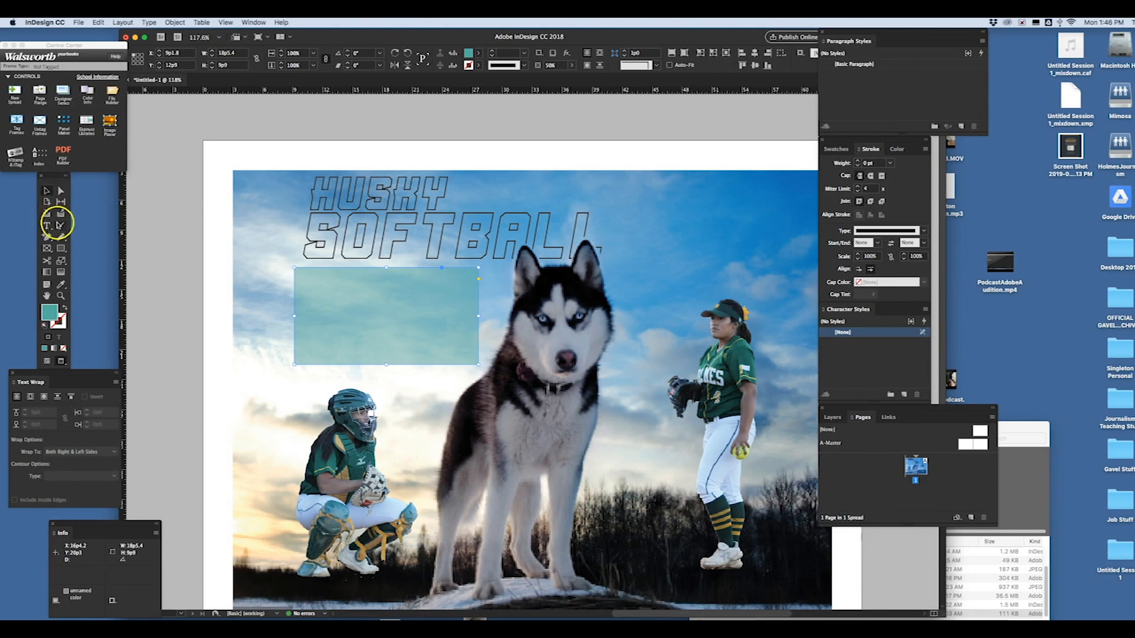
click(47, 237)
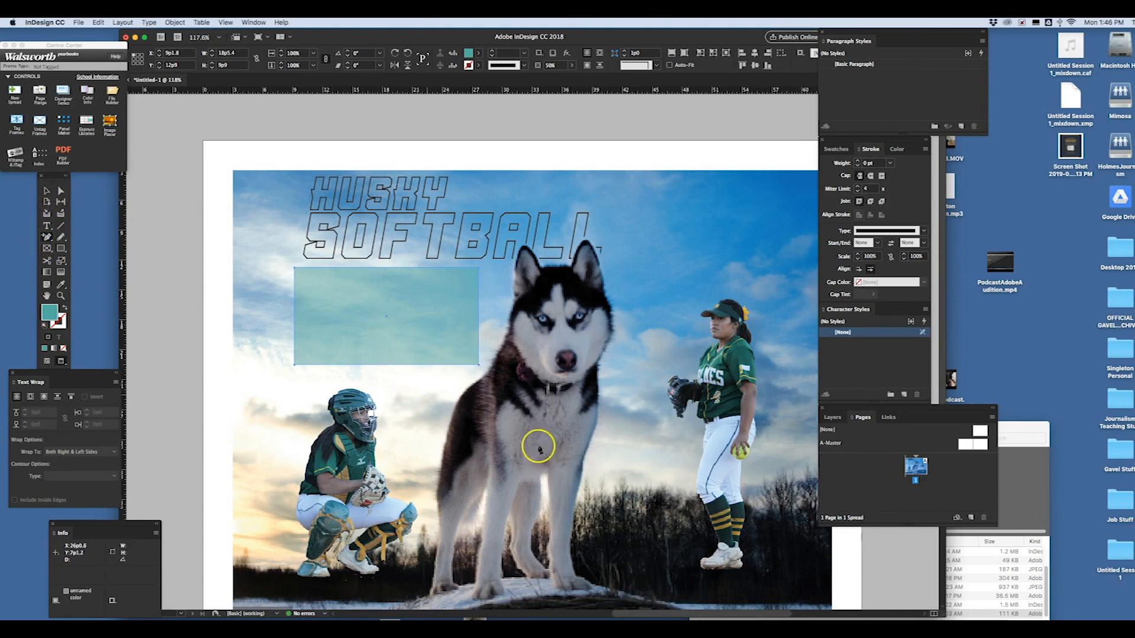
click(432, 365)
click(442, 365)
click(61, 190)
drag(441, 366, 451, 388)
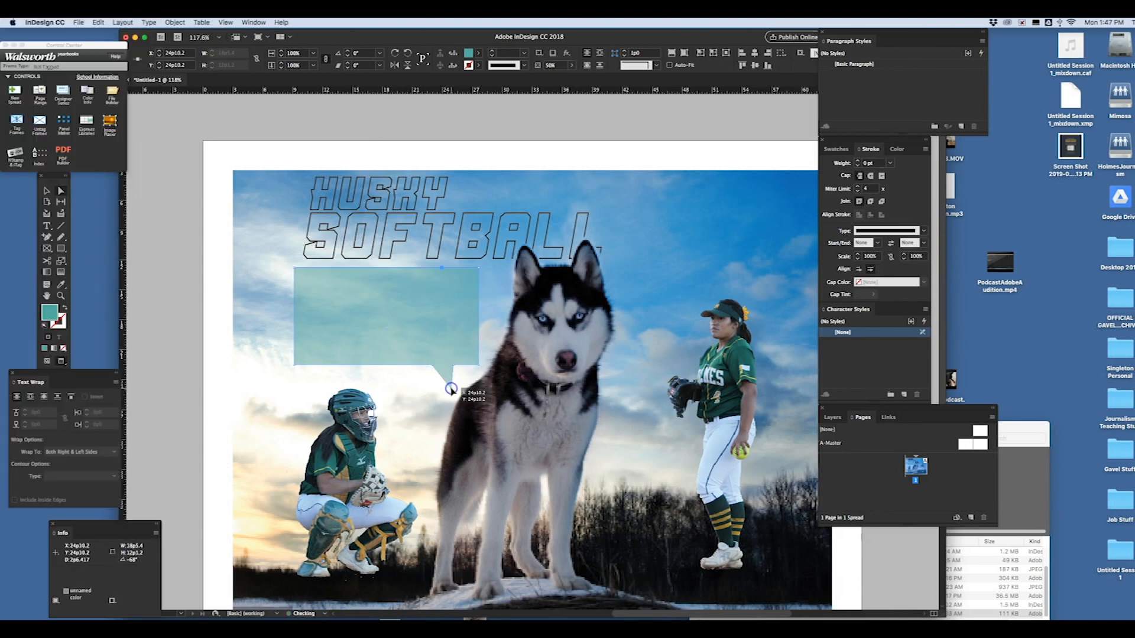
click(46, 191)
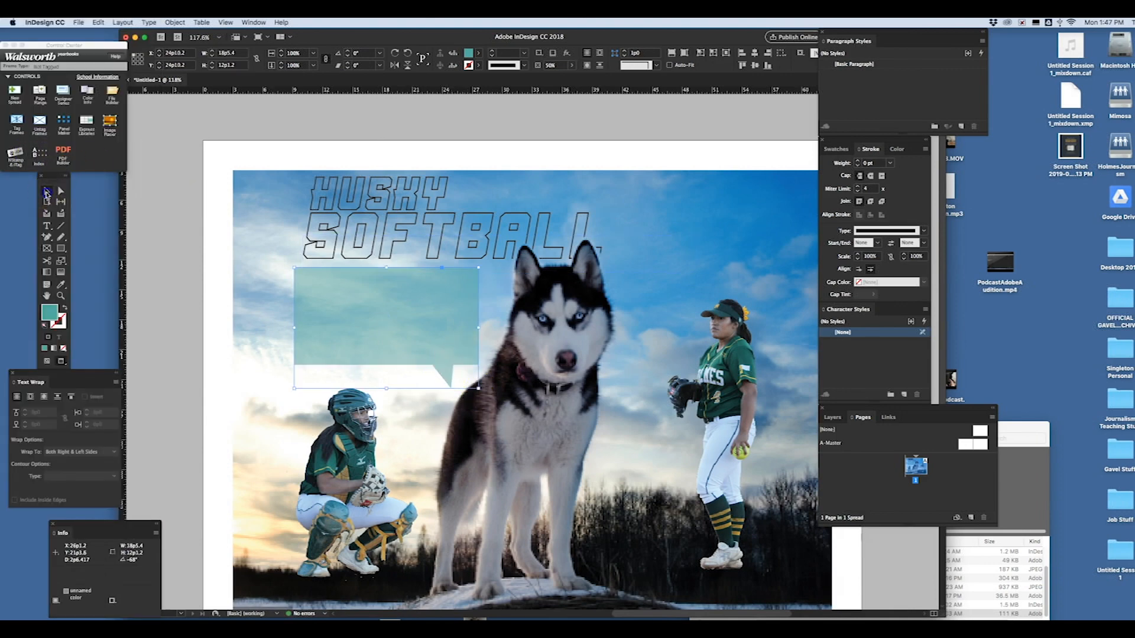
click(169, 167)
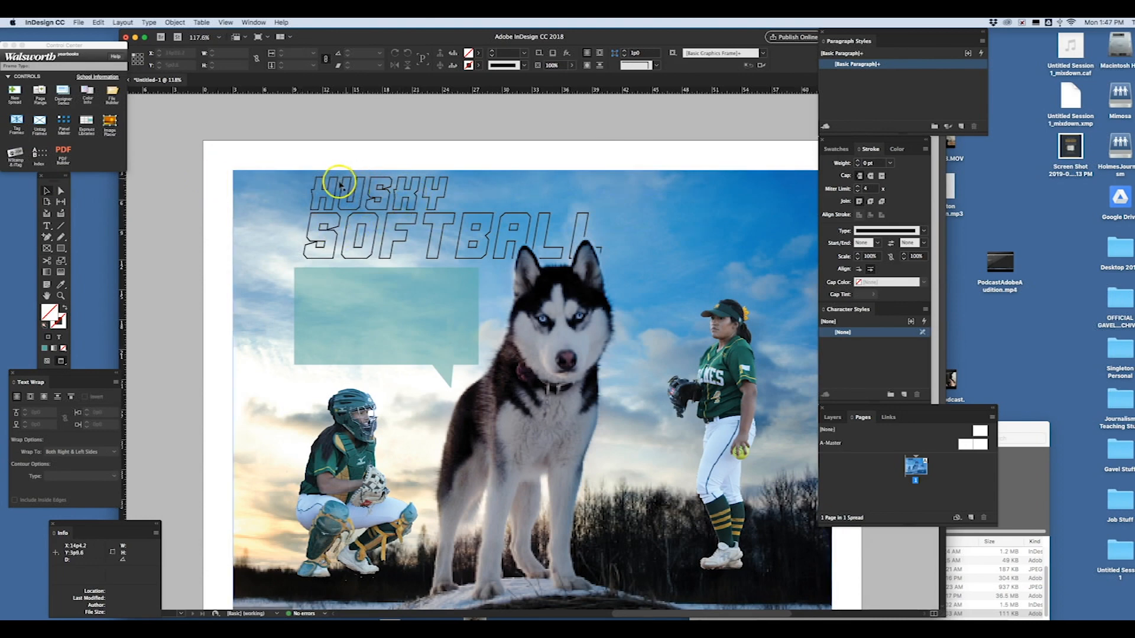
- Draw a text frame about 19p1 by 6p0 and enter ROUND 2 OF PLAYOFFS in 24 pt Bebas Neue
click(47, 226)
drag(214, 256, 405, 317)
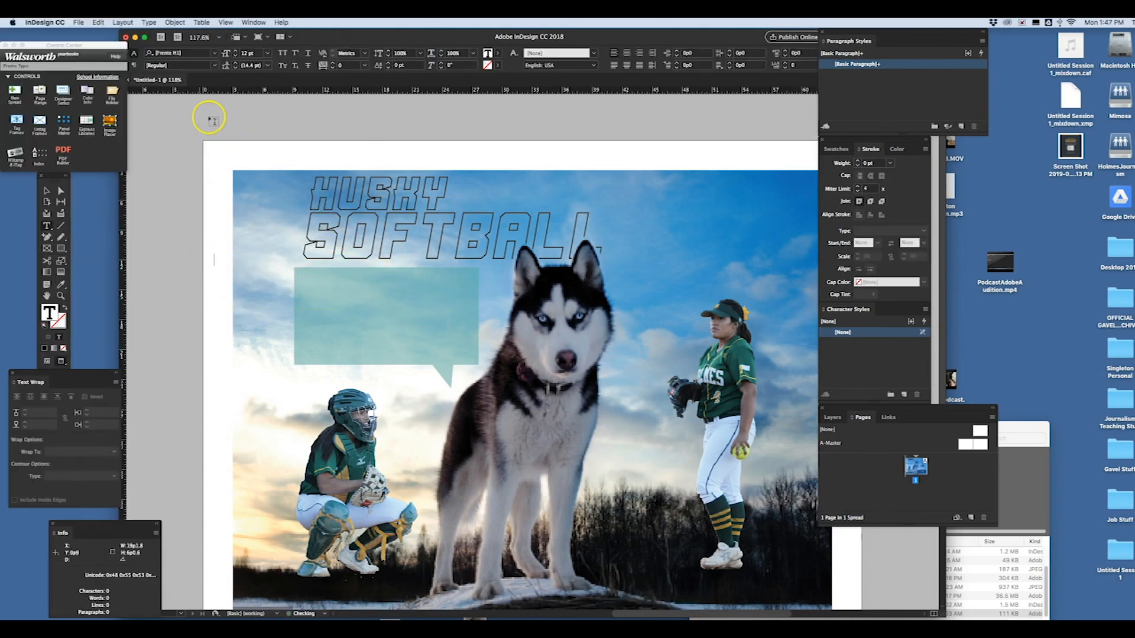
click(216, 55)
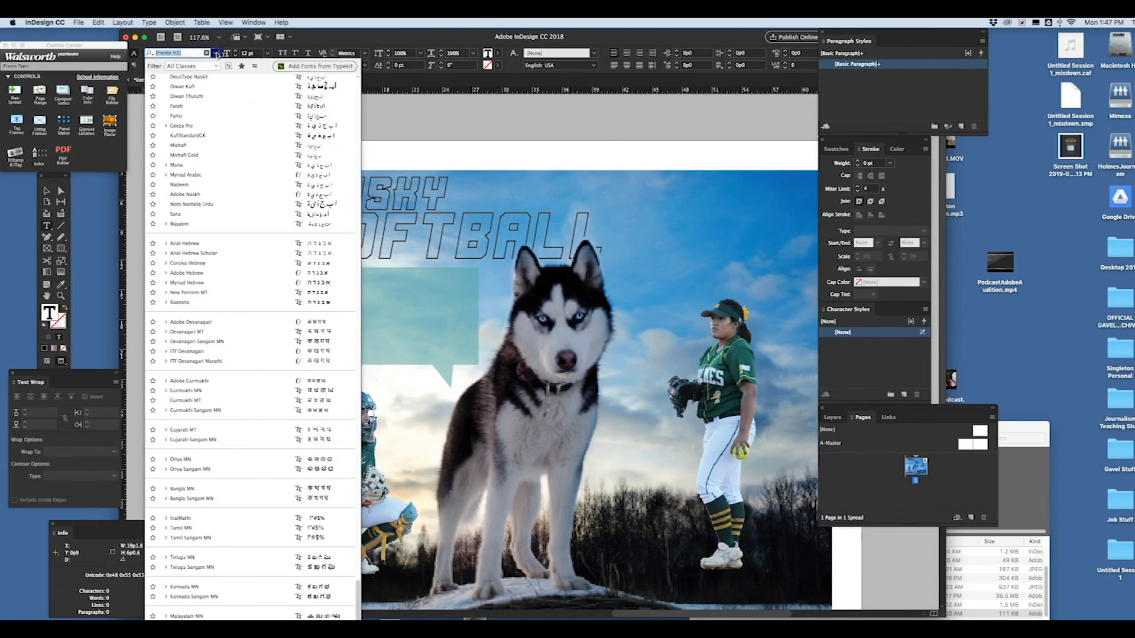
click(358, 85)
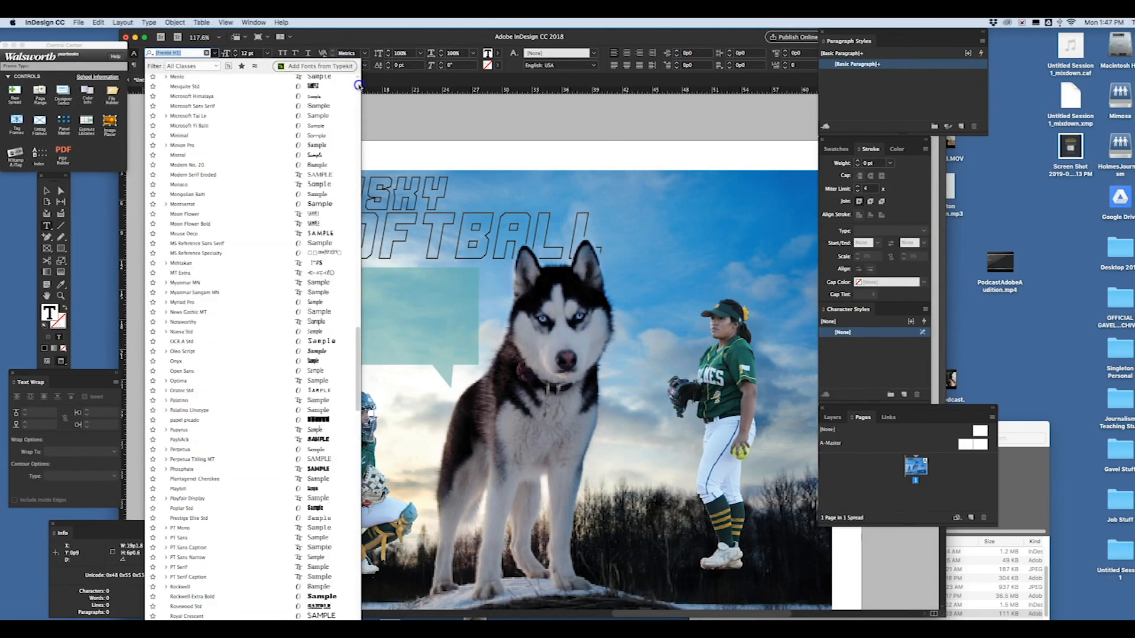
click(358, 85)
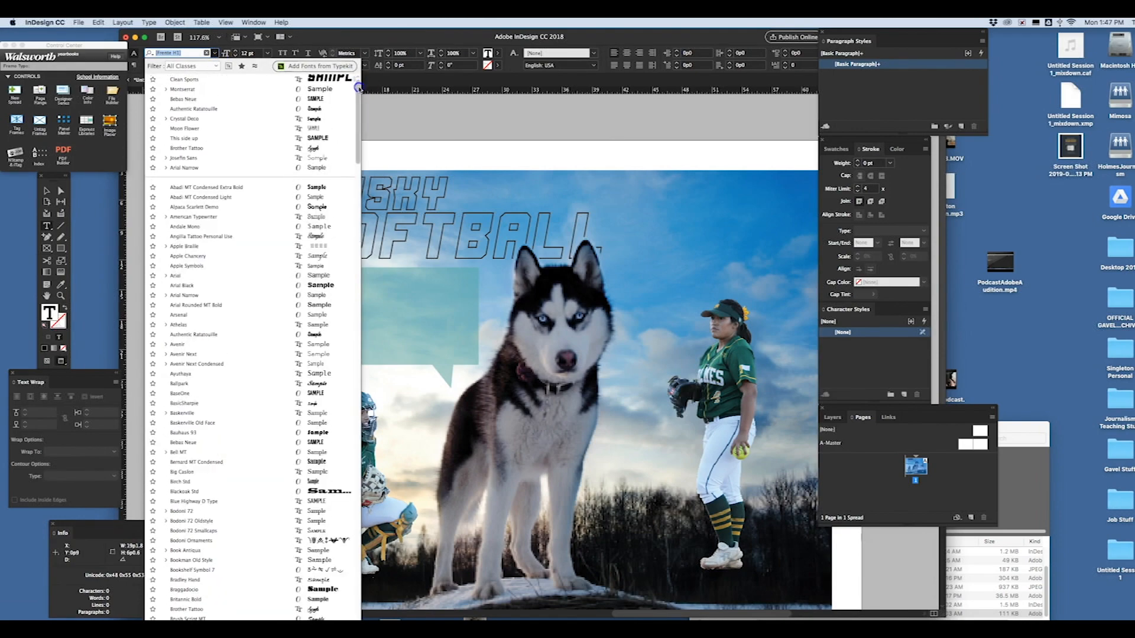
click(329, 101)
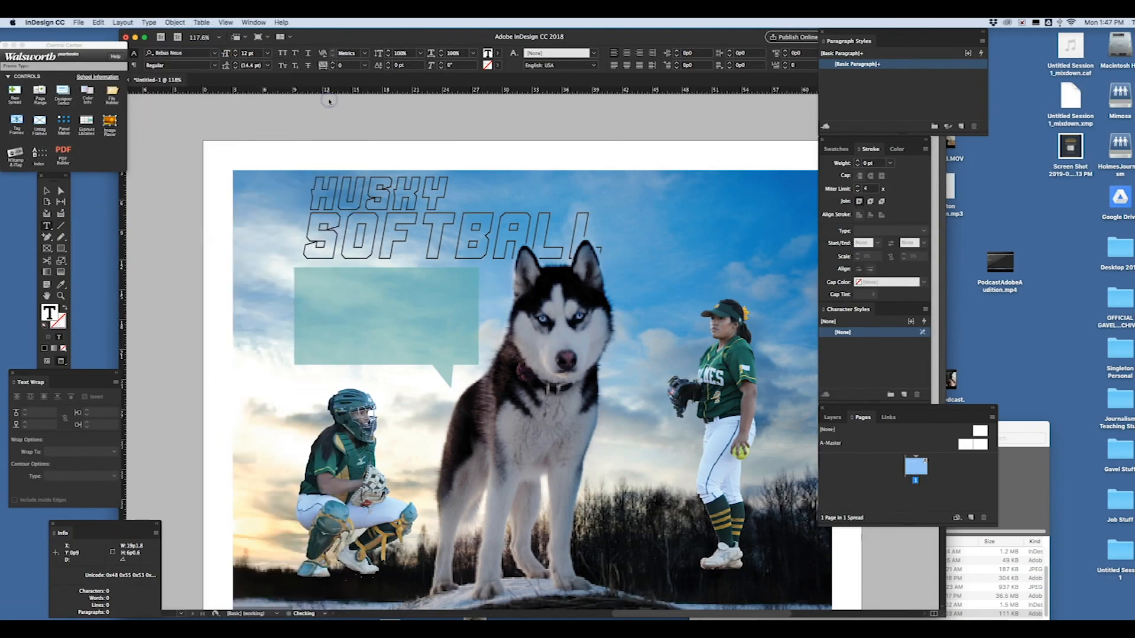
click(268, 53)
click(264, 154)
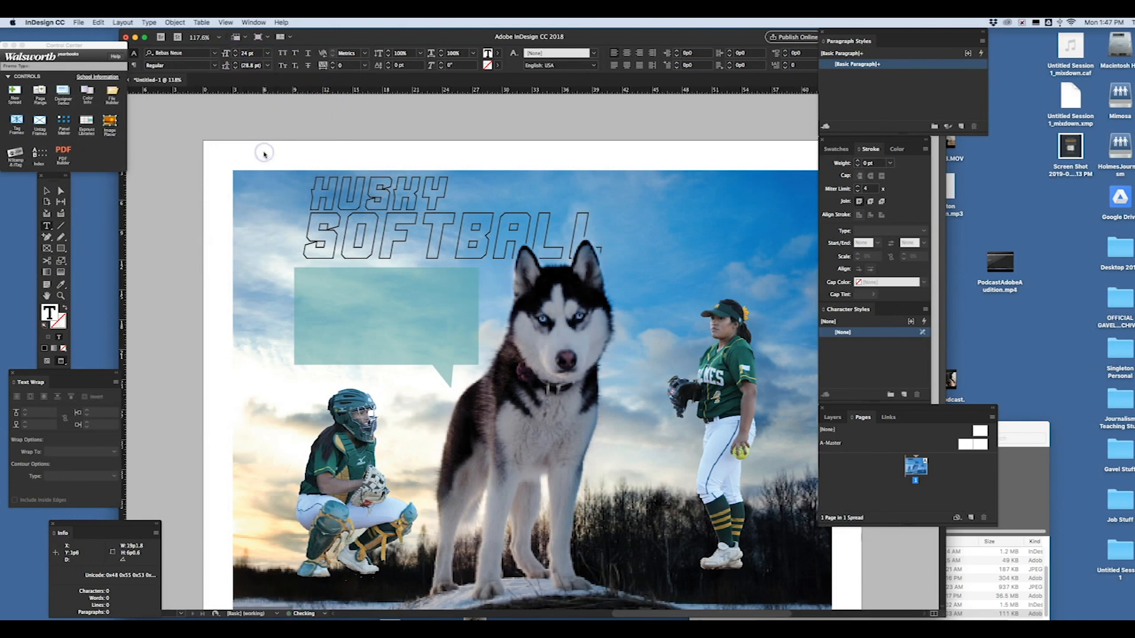
text(PLAYOFFS)
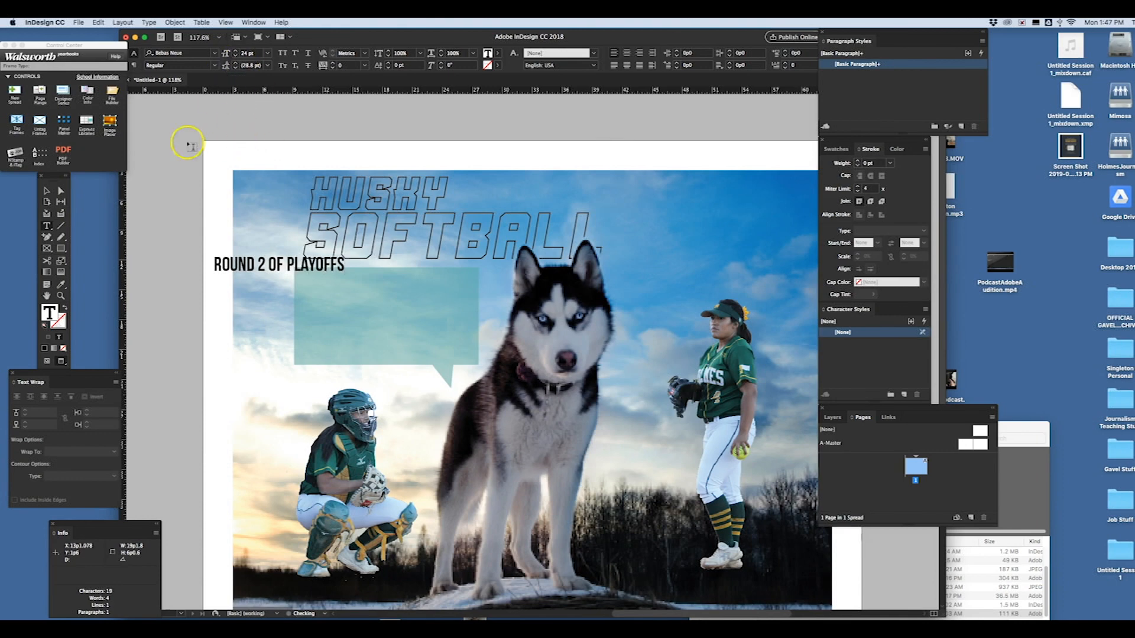
- Move the ROUND 2 OF PLAYOFFS text into the upper part of the speech bubble and shrink its frame to fit the line
click(47, 190)
click(314, 274)
drag(314, 274, 393, 292)
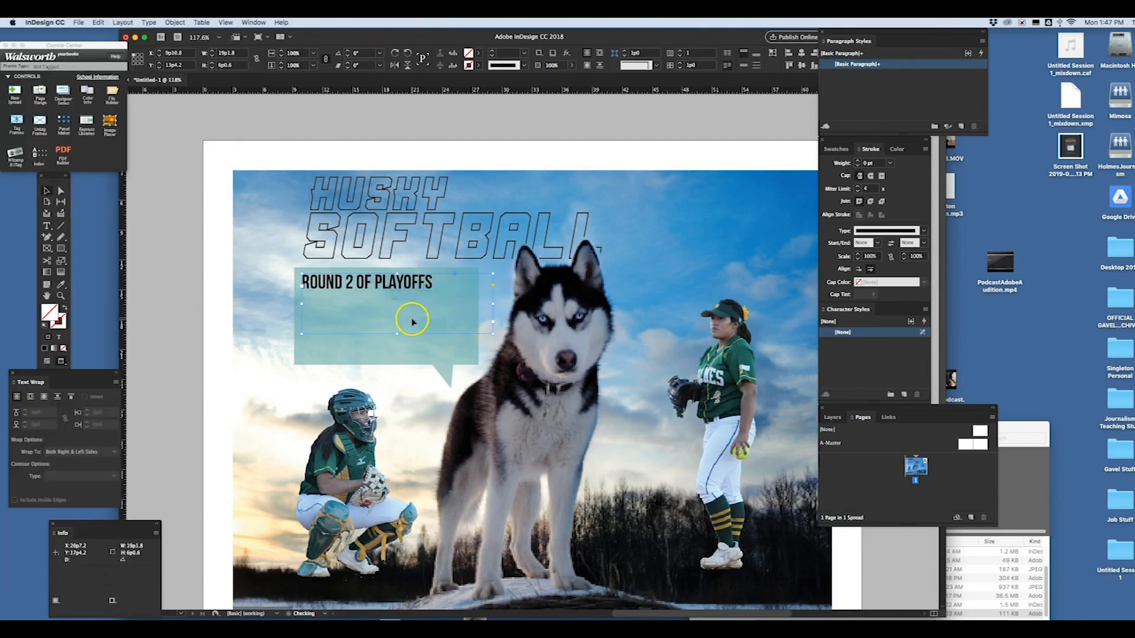
double_click(395, 334)
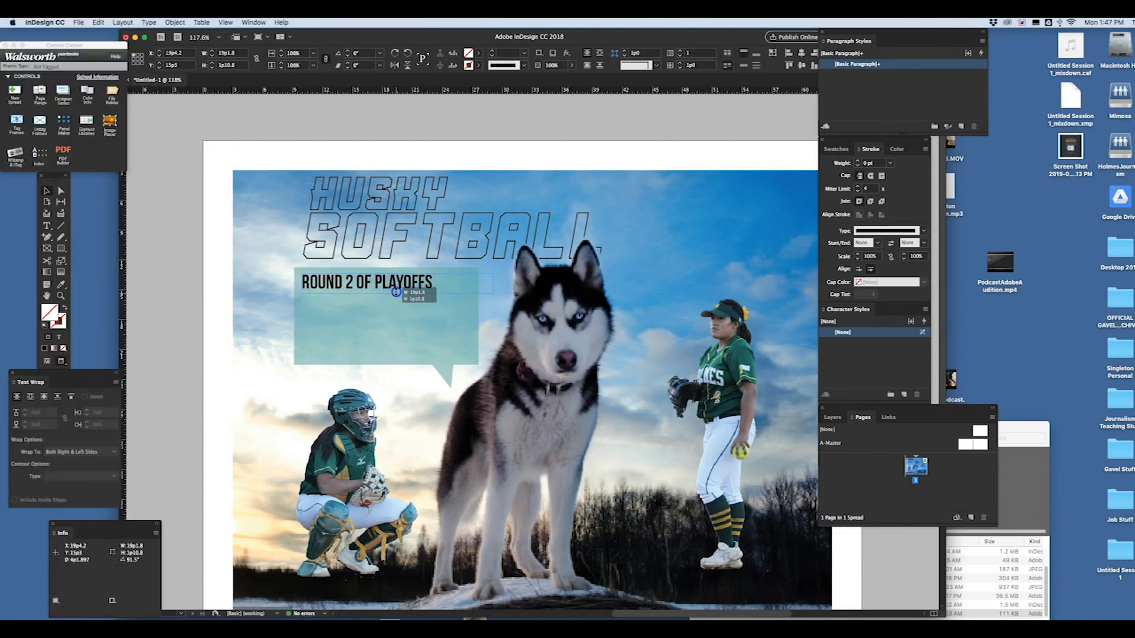
drag(468, 293, 452, 292)
- Color the ROUND 2 OF PLAYOFFS text with a fill sampled from the standing player's jersey and a gold outline sampled from her hair ribbon
double_click(426, 287)
key(super+a)
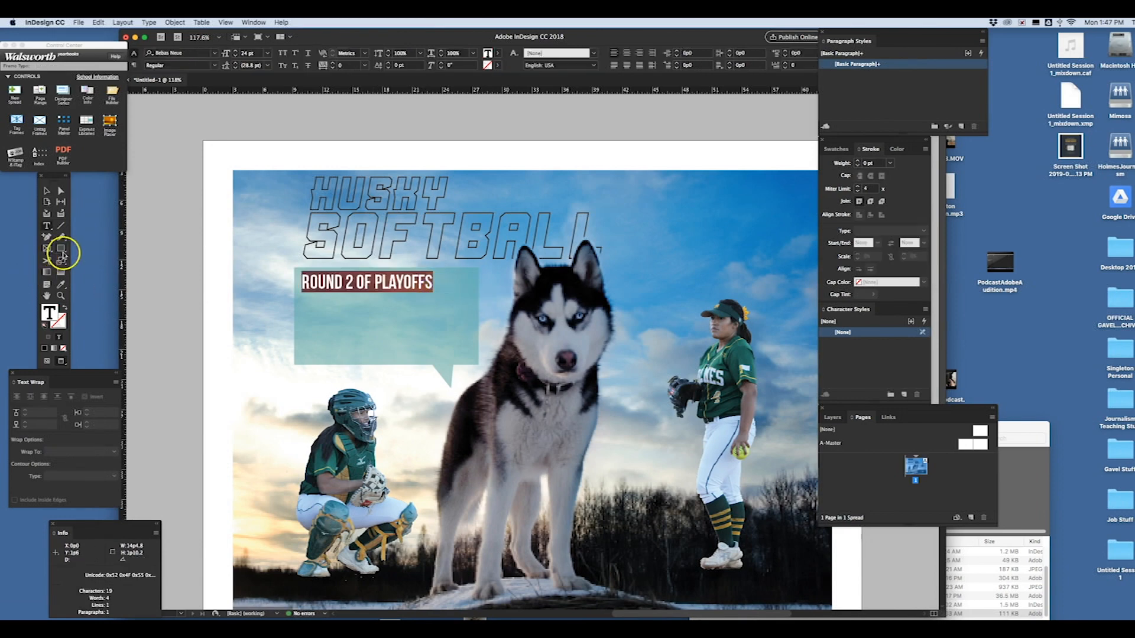
click(61, 284)
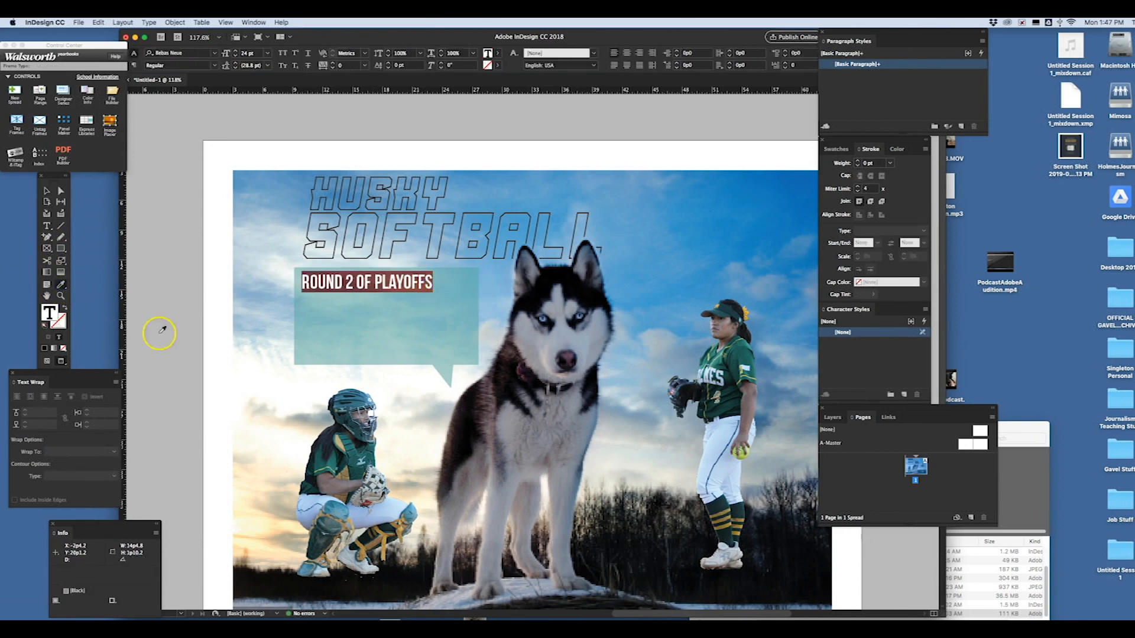
click(747, 345)
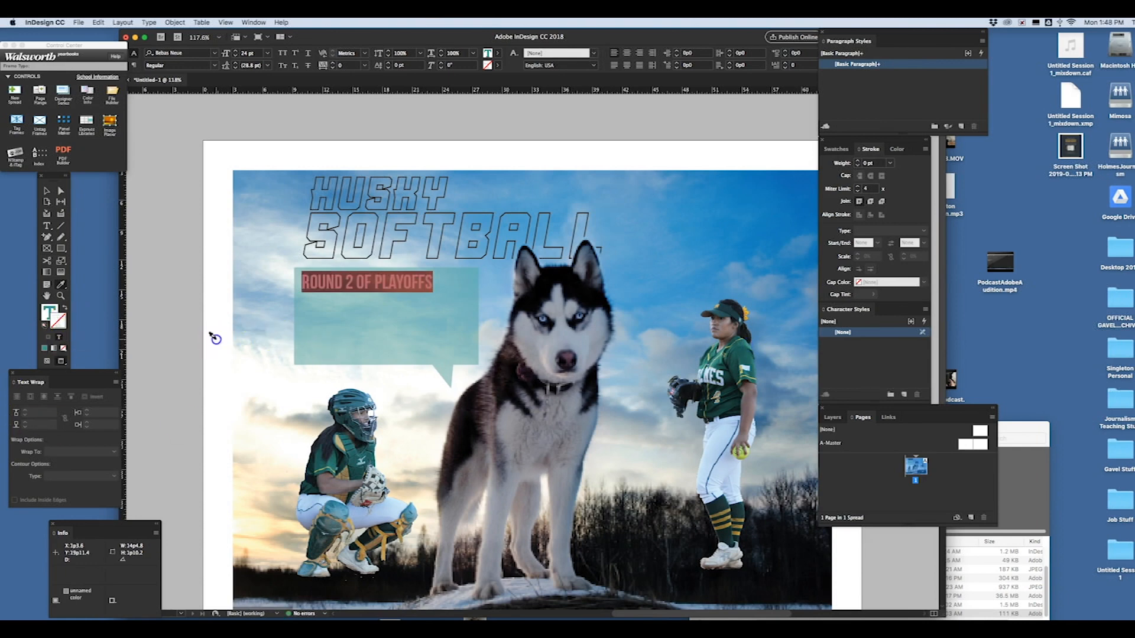
click(751, 312)
click(47, 191)
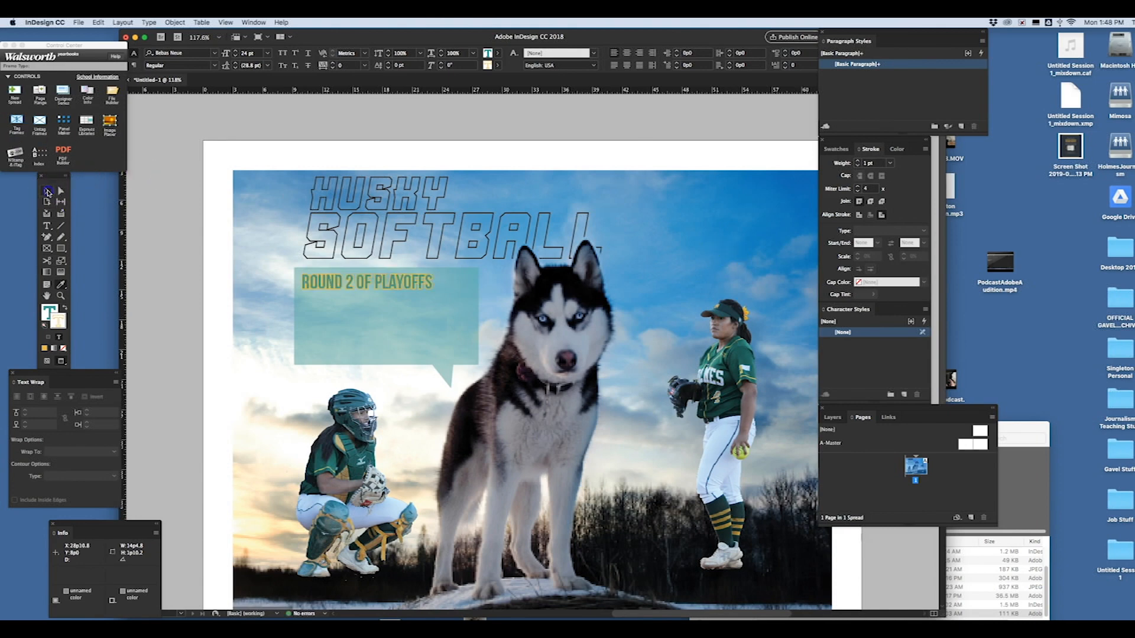
- Nudge the ROUND 2 OF PLAYOFFS text slightly right and up inside the bubble, and hide the floating panels
click(398, 288)
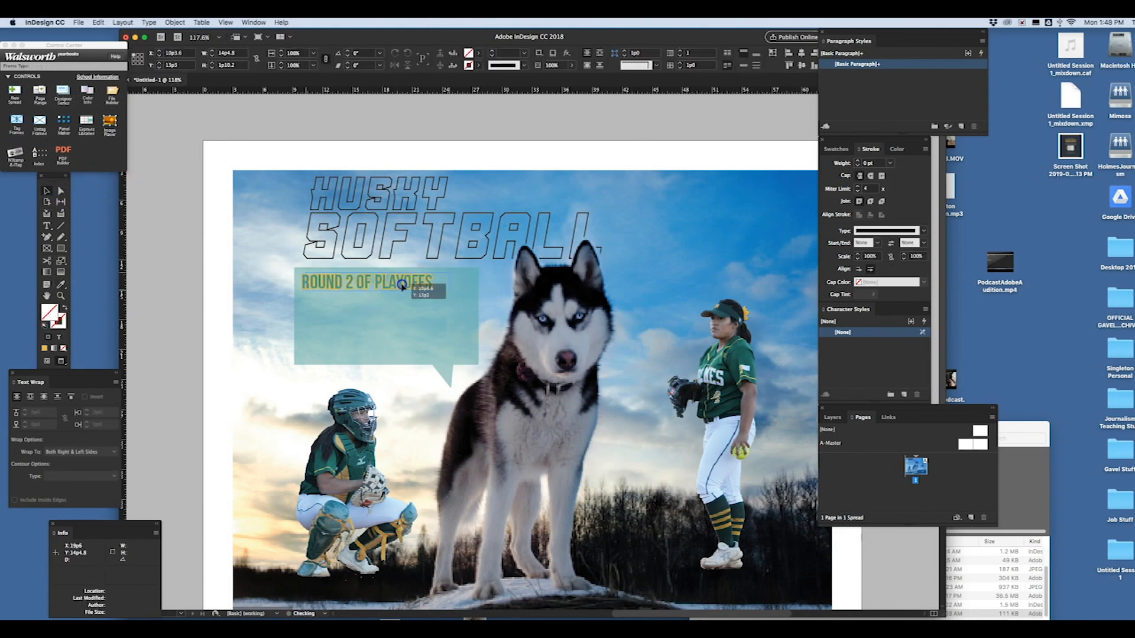
click(290, 136)
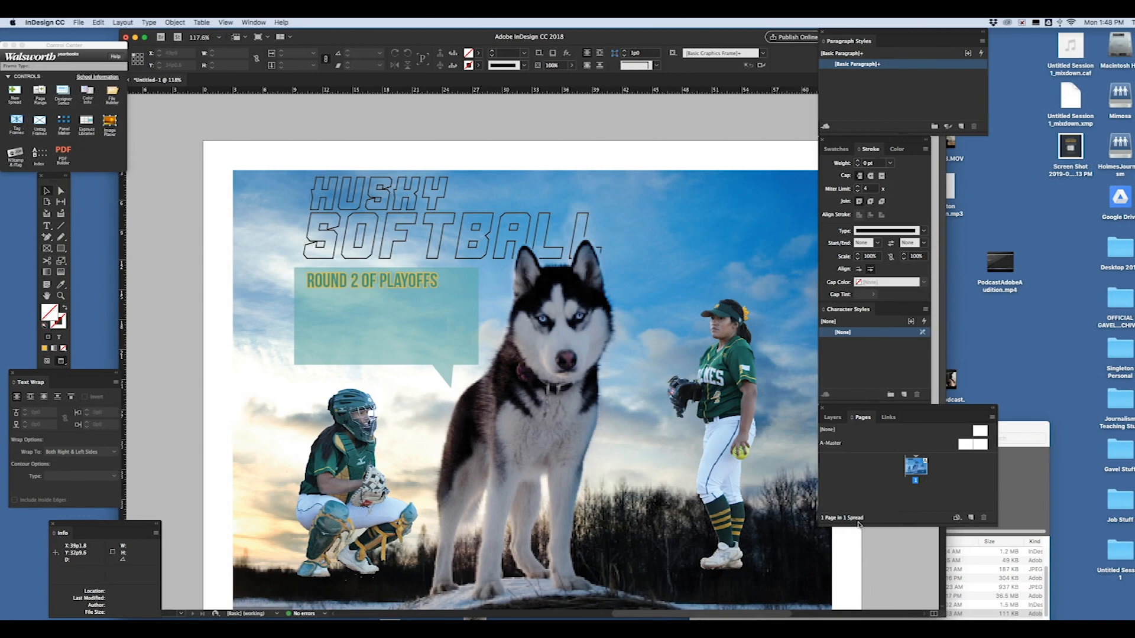
key(Tab)
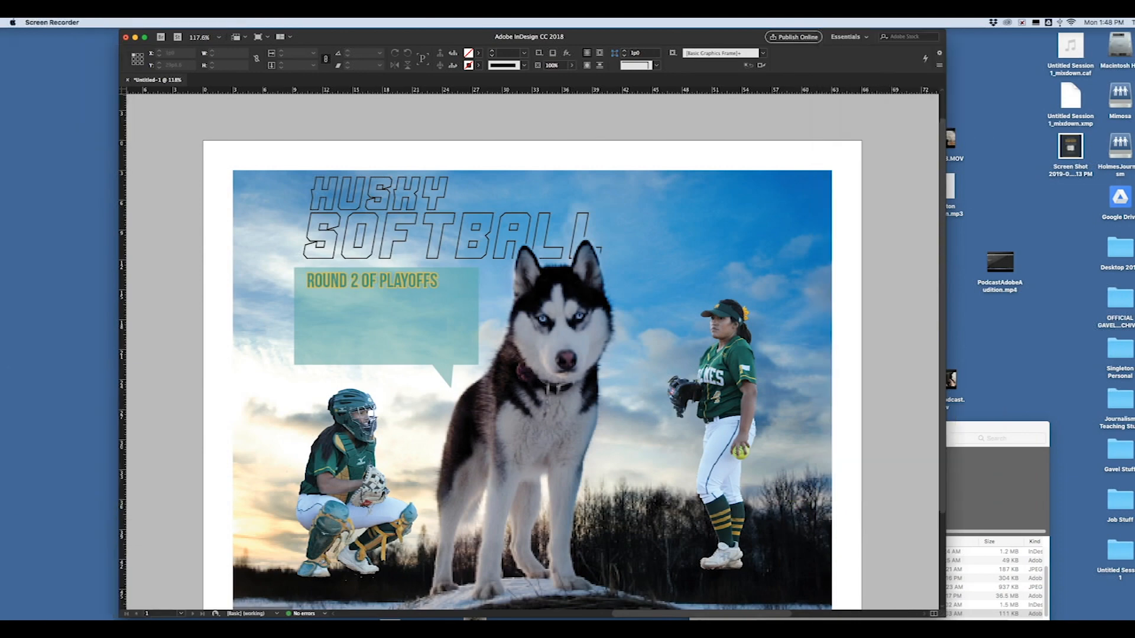